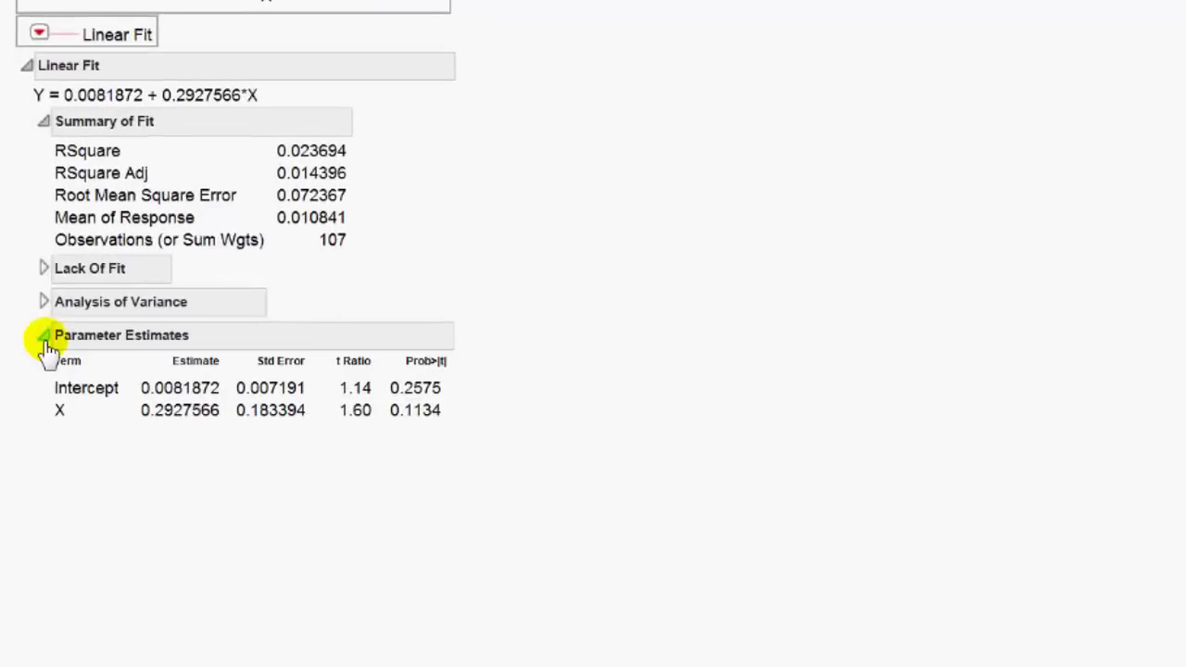
Step: Collapse Parameter Estimates and copy the Linear Fit report as a picture
{"action": "left_click", "coordinate": [44, 339]}
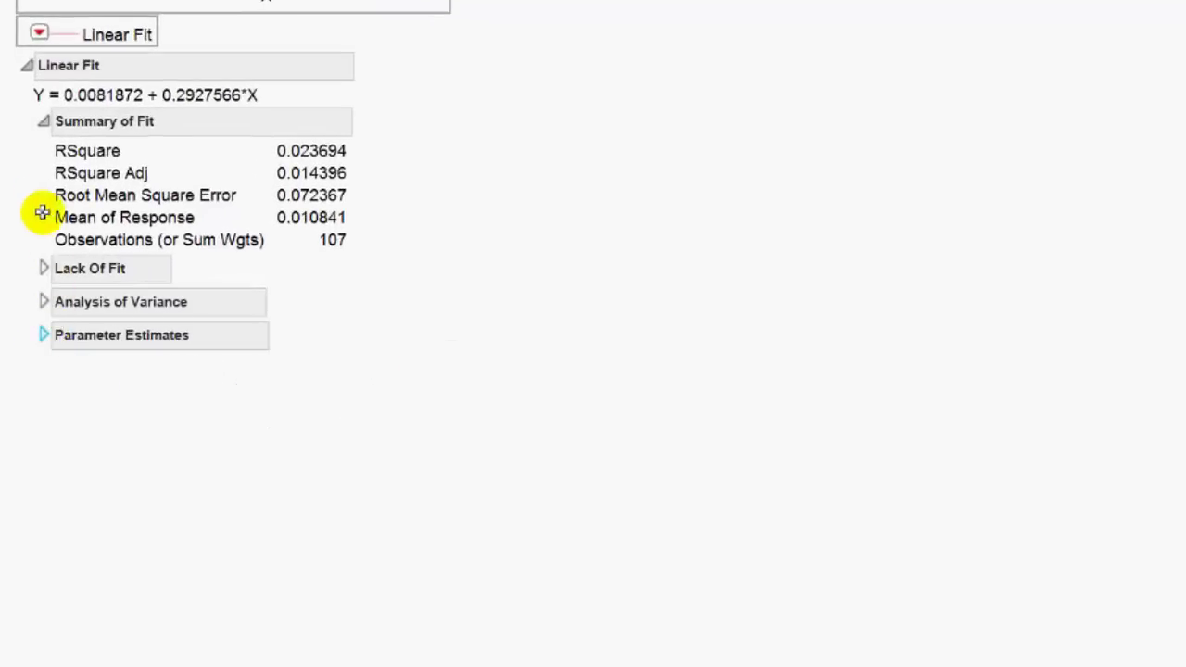
{"action": "right_click", "coordinate": [33, 80]}
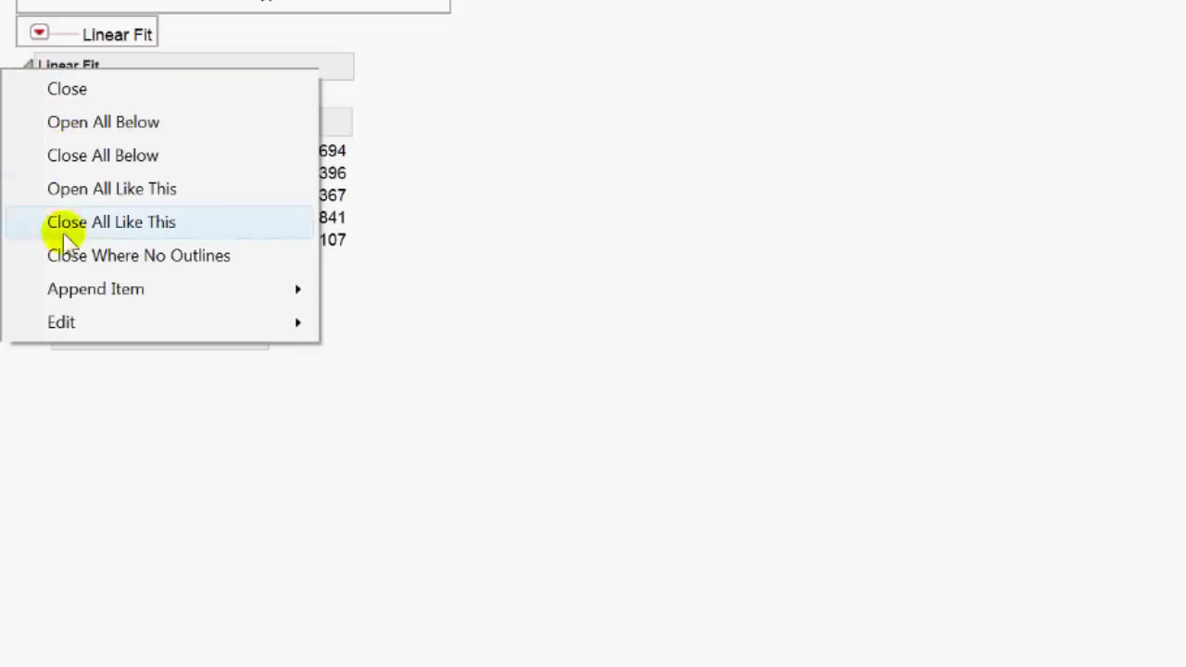
{"action": "mouse_move", "coordinate": [93, 329]}
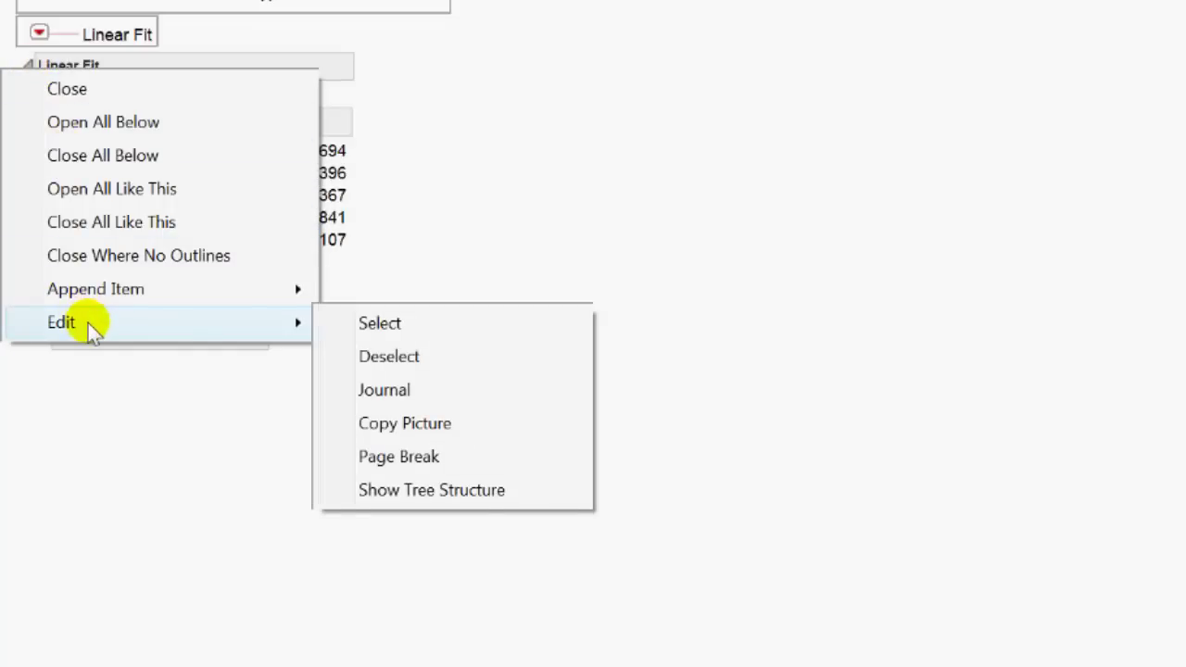
{"action": "left_click", "coordinate": [366, 424]}
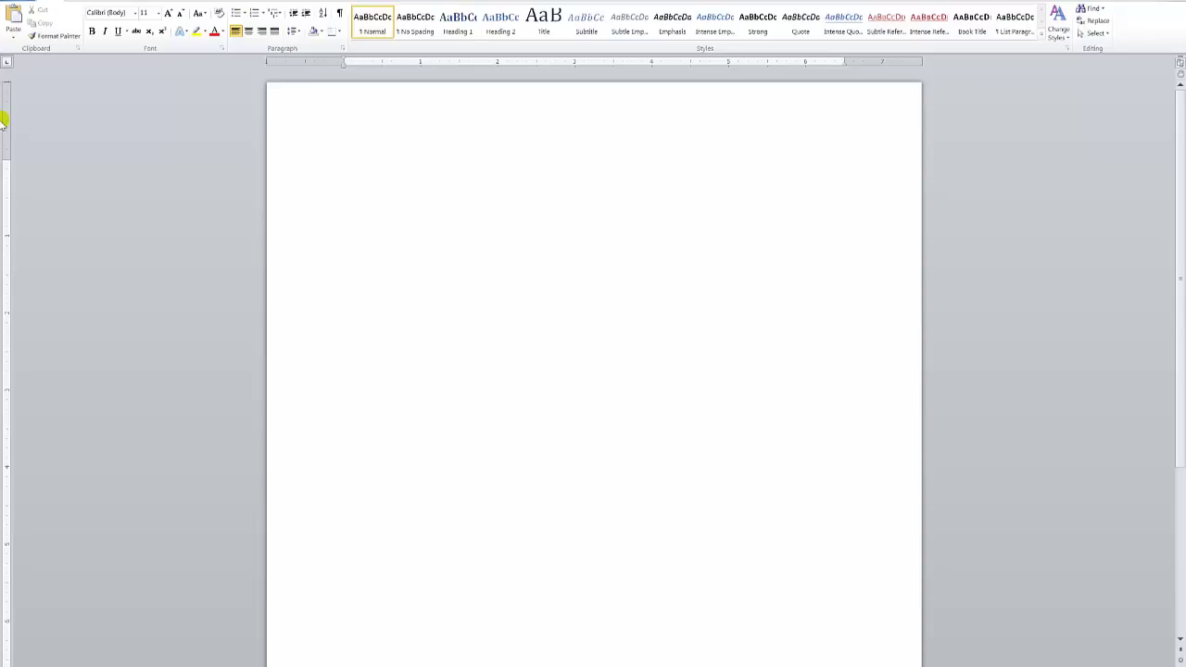
Step: Paste the Linear Fit picture into Word, enlarge it, and add a new line below
{"action": "key", "text": "ctrl+v"}
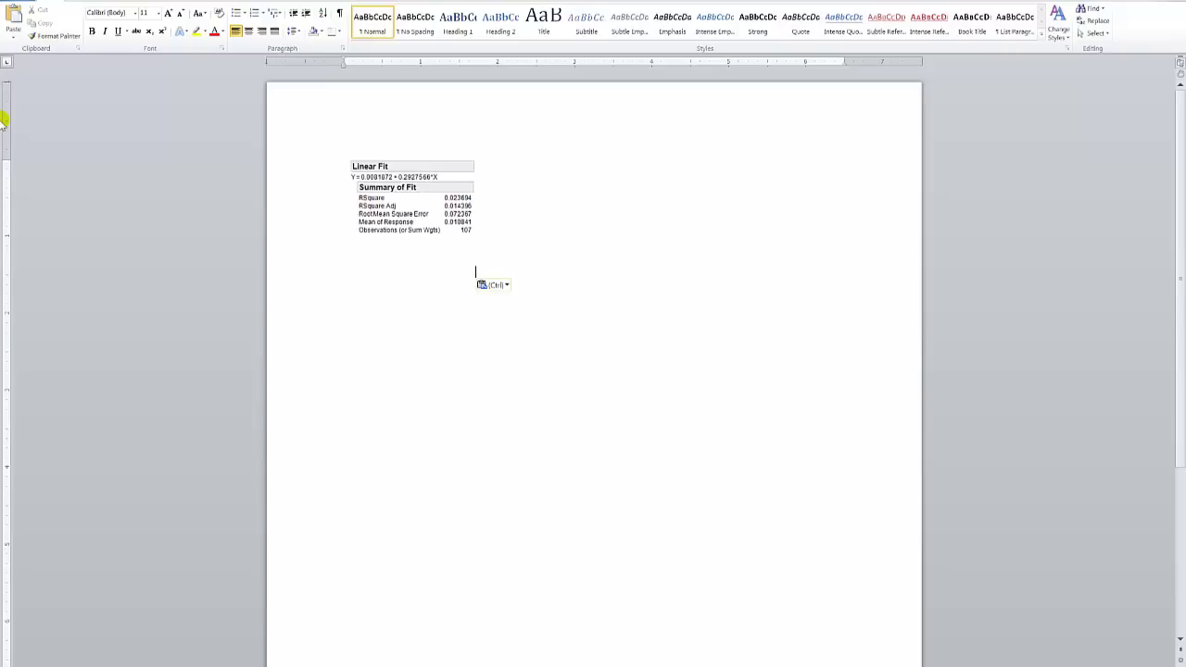
{"action": "key", "text": "Return"}
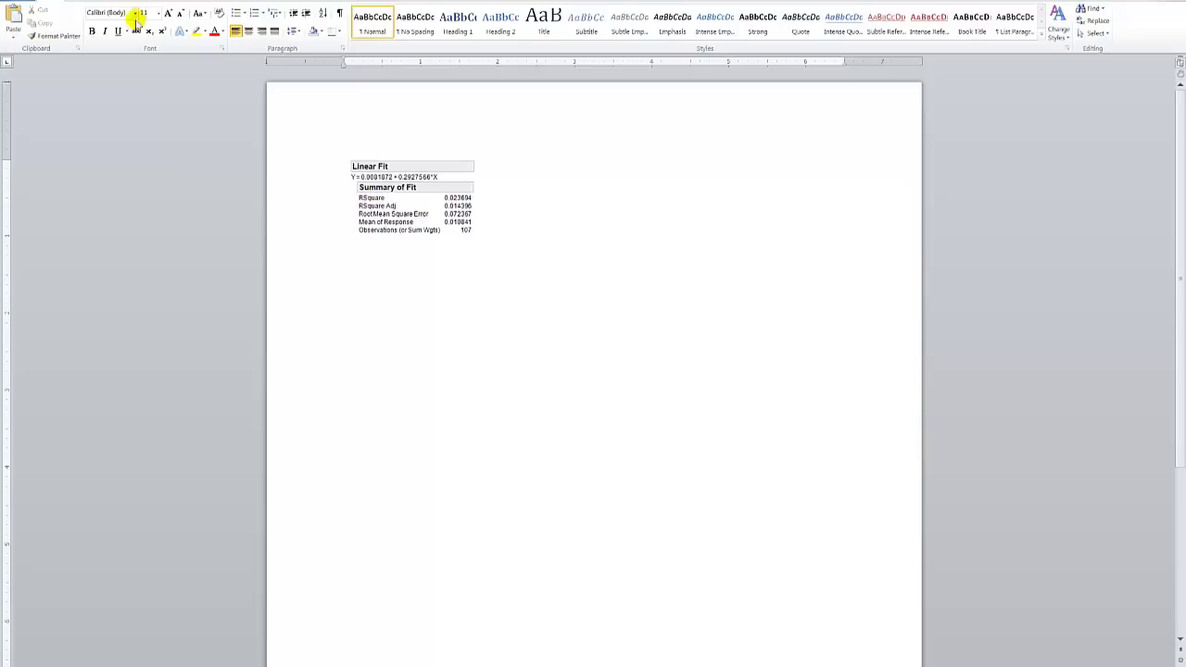
{"action": "left_click", "coordinate": [444, 214]}
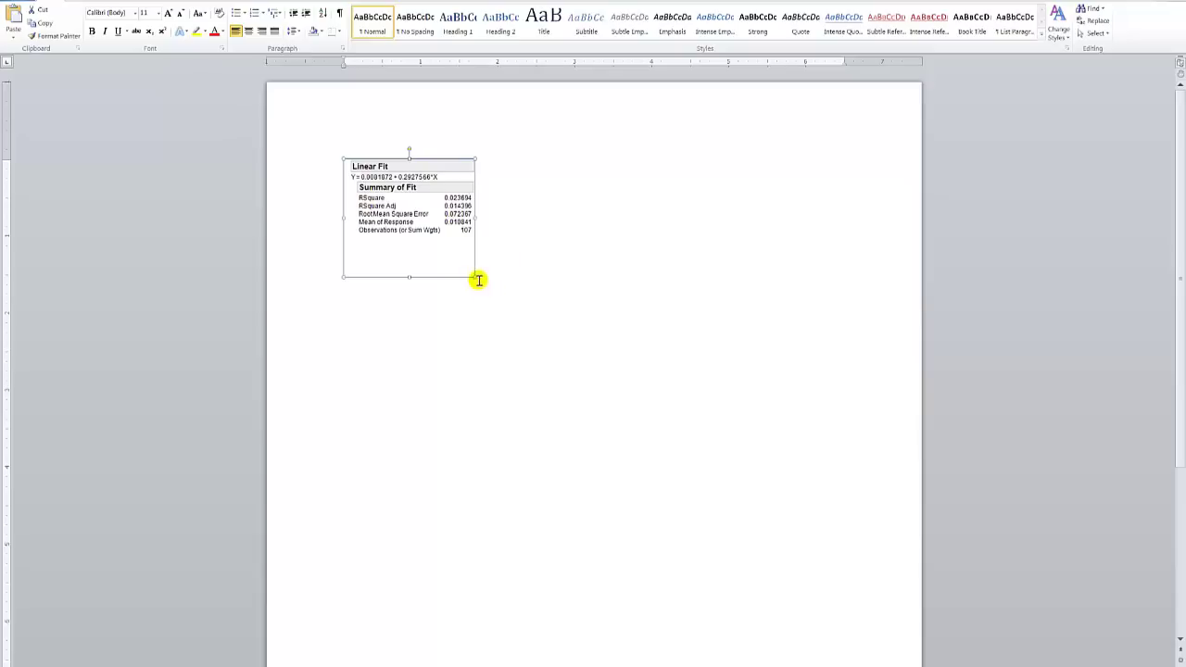
{"action": "left_click_drag", "start_coordinate": [472, 275], "coordinate": [569, 342]}
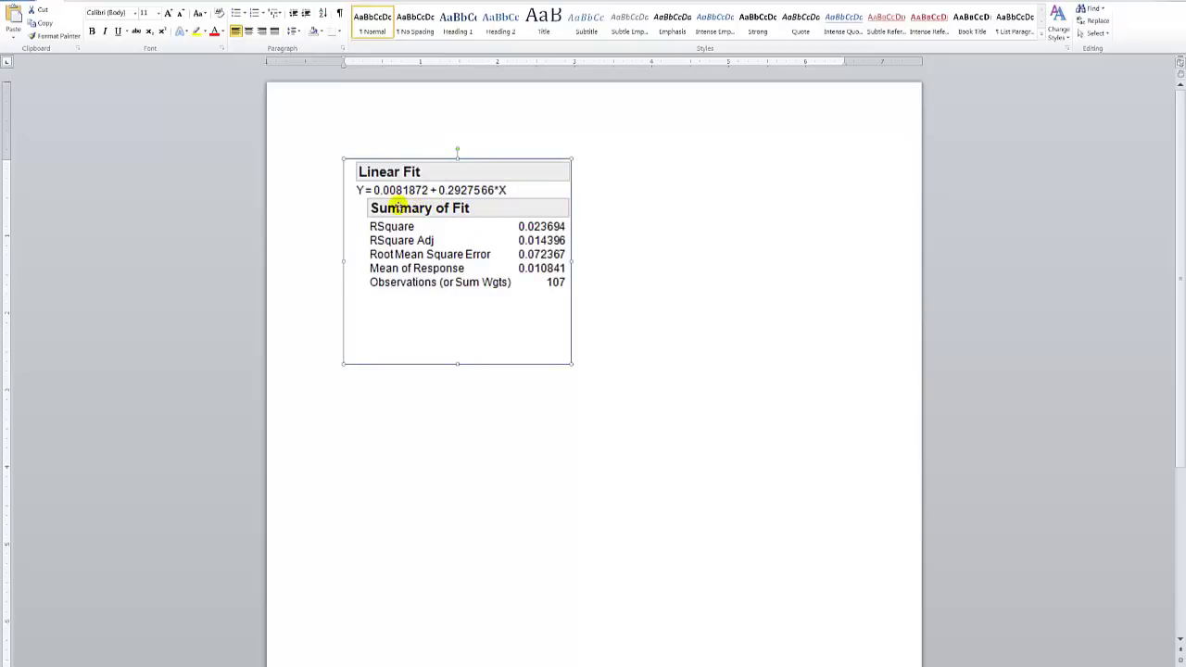
{"action": "left_click", "coordinate": [580, 366]}
{"action": "key", "text": "Return"}
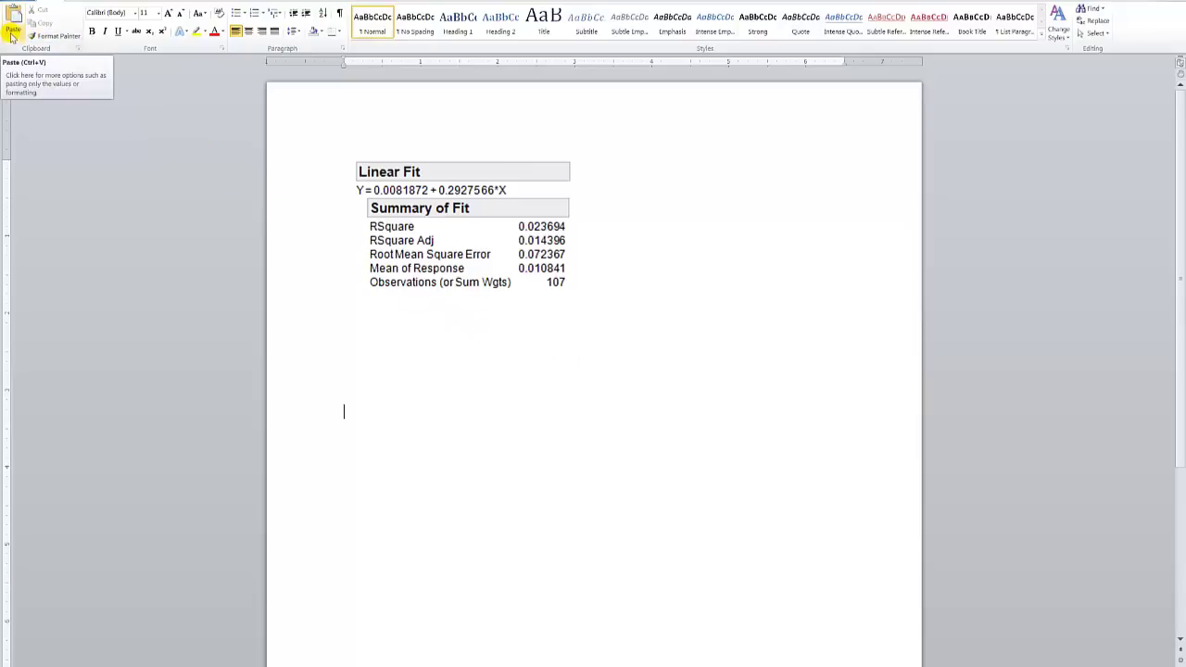
Step: Paste the Linear Fit summary again as an Enhanced Metafile and enlarge it to match
{"action": "left_click", "coordinate": [12, 35]}
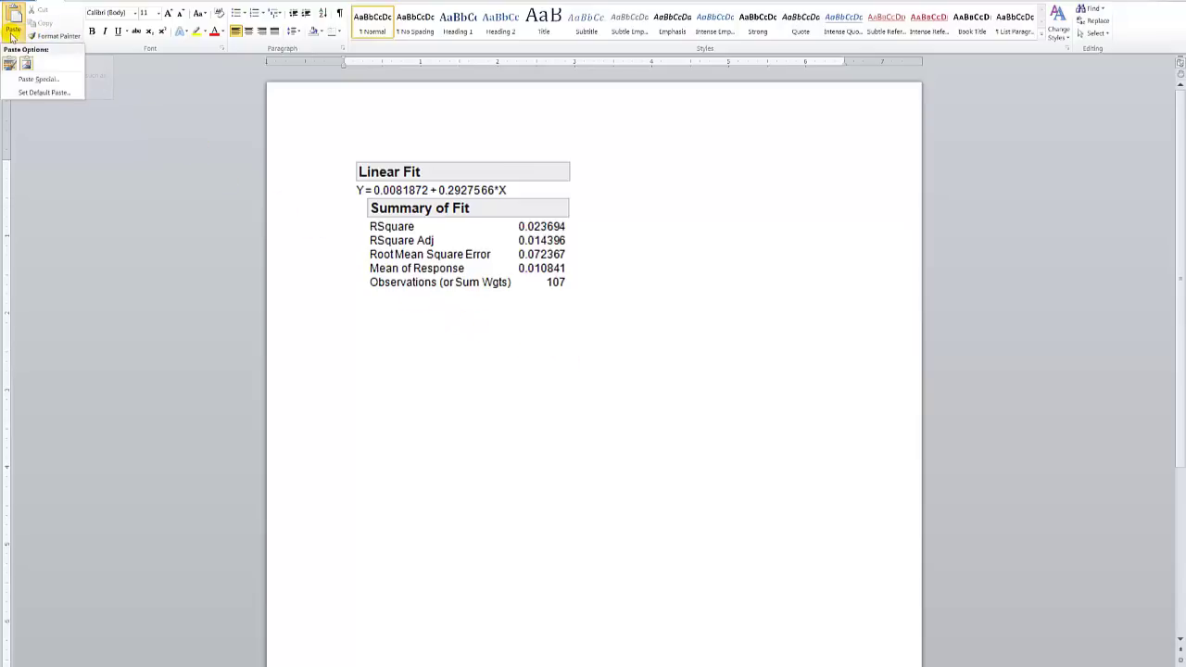
{"action": "left_click", "coordinate": [32, 79]}
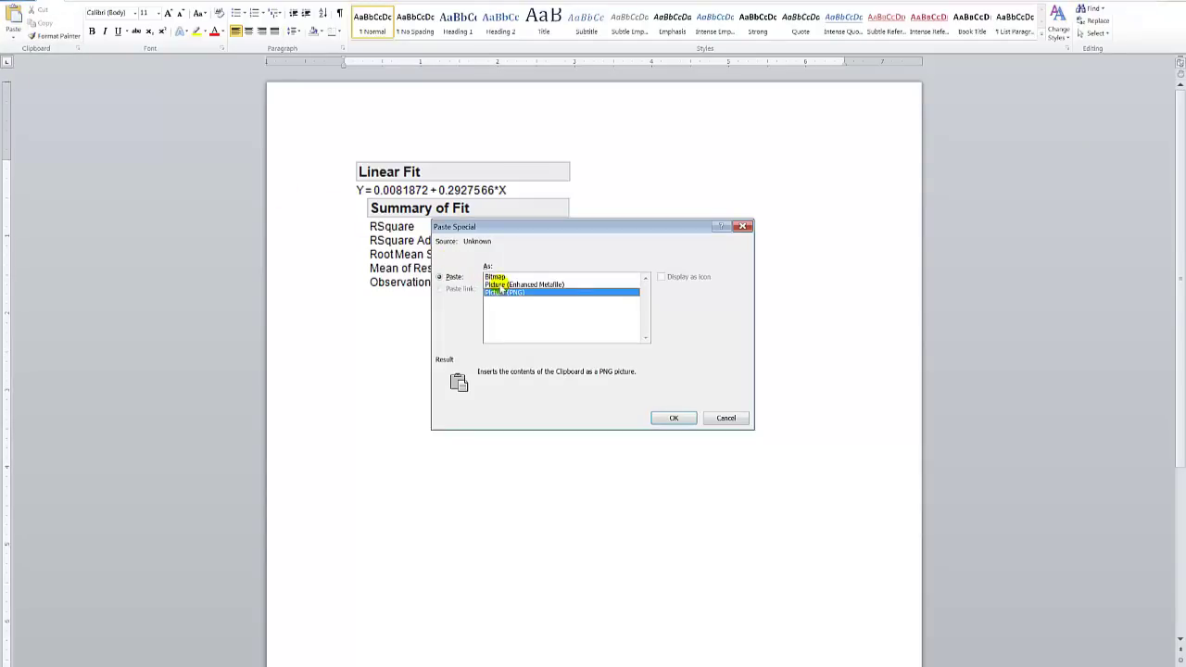
{"action": "double_click", "coordinate": [501, 285]}
{"action": "left_click", "coordinate": [455, 425]}
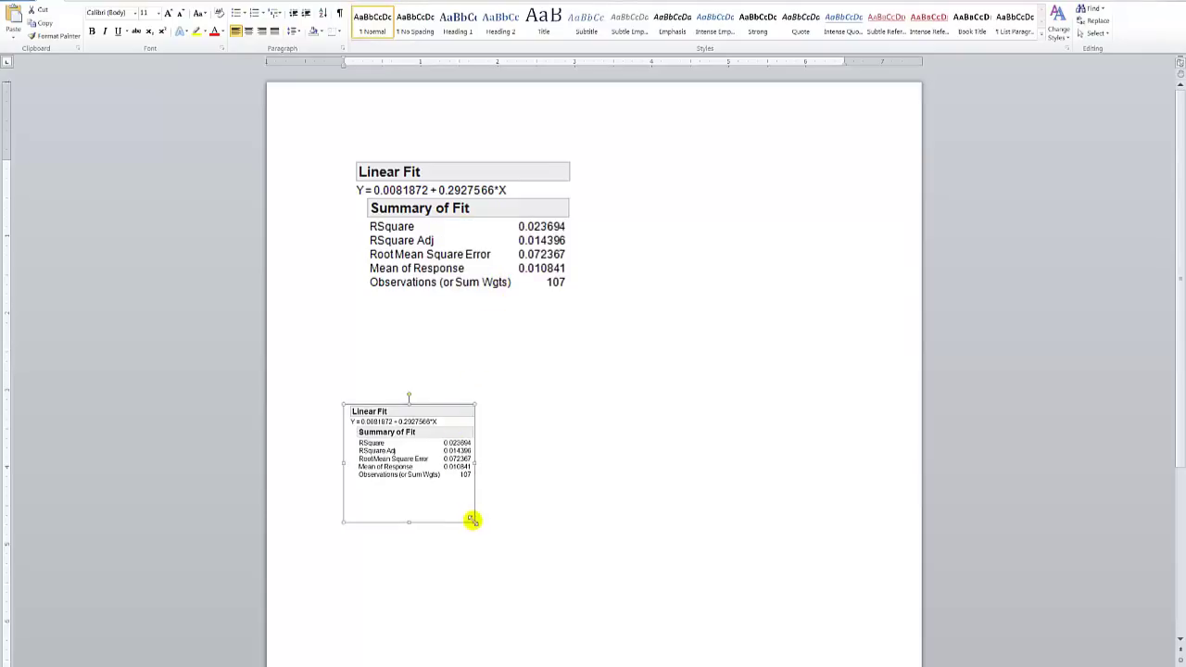
{"action": "left_click_drag", "start_coordinate": [471, 523], "coordinate": [573, 592]}
{"action": "left_click", "coordinate": [638, 425]}
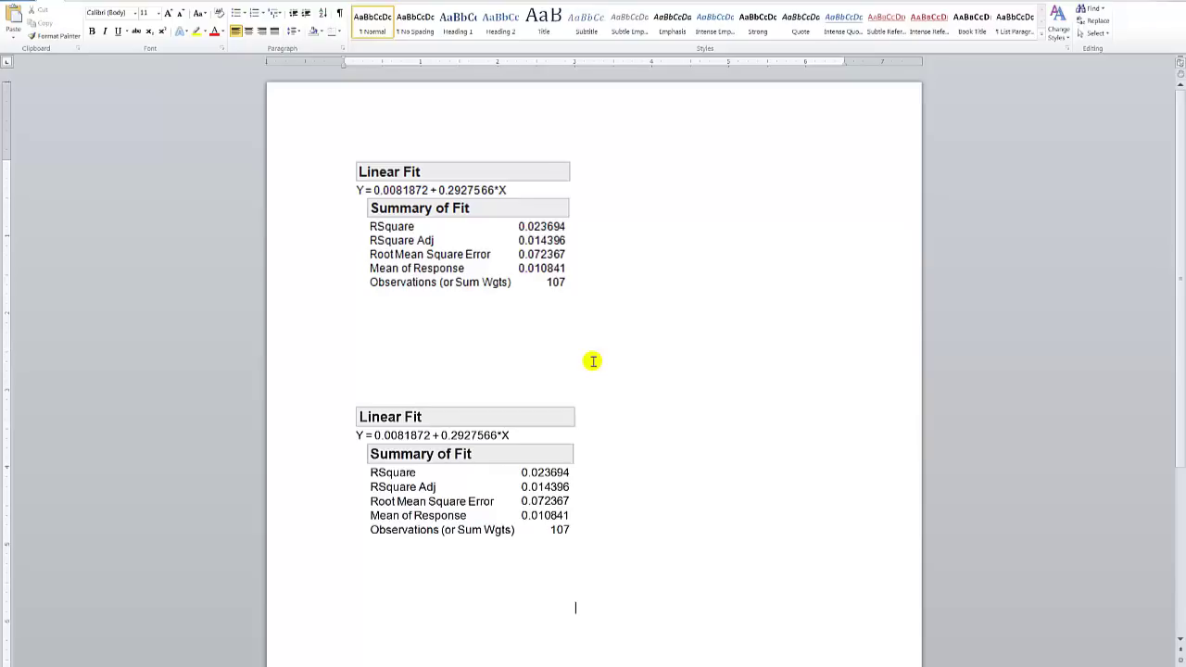
Step: Delete both Linear Fit pictures from the Word page
{"action": "left_click", "coordinate": [530, 451]}
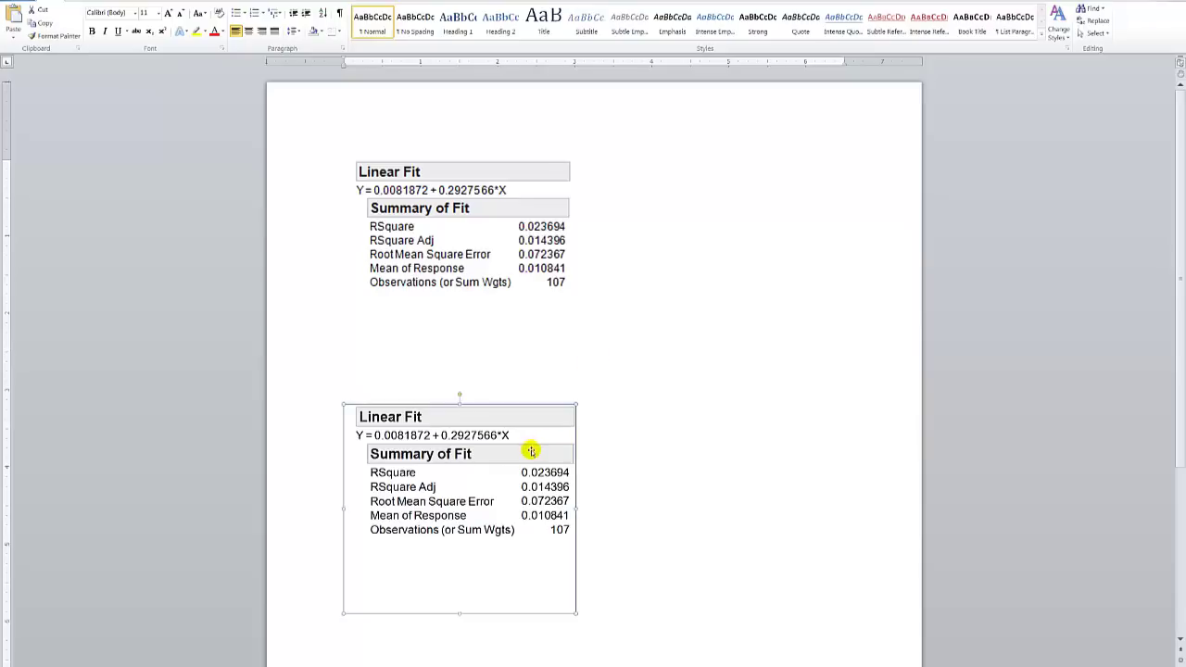
{"action": "key", "text": "Delete"}
{"action": "left_click", "coordinate": [431, 243]}
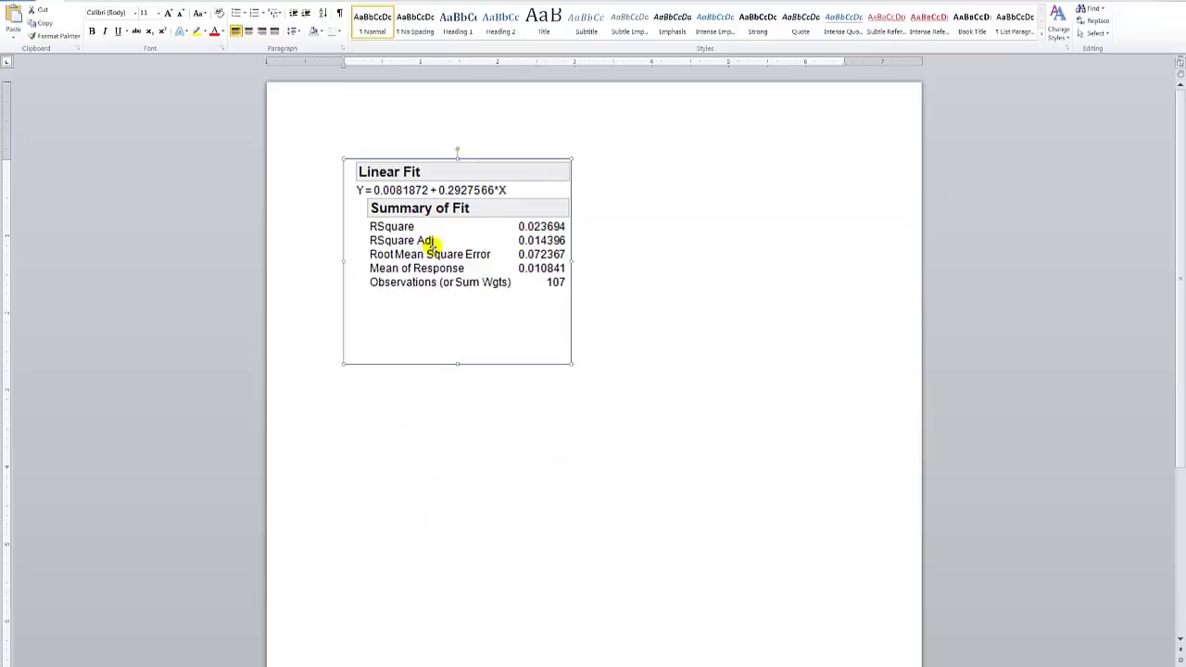
{"action": "key", "text": "Delete"}
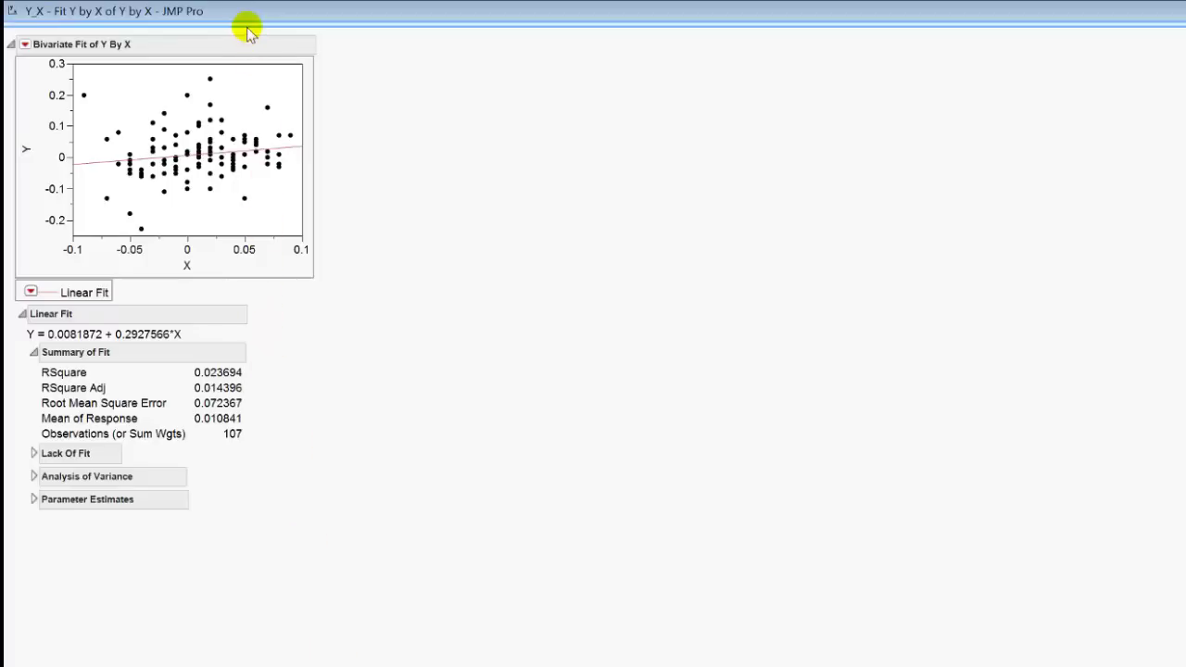
Step: Switch JMP to the Selection tool for picking individual report items
{"action": "mouse_move", "coordinate": [249, 34]}
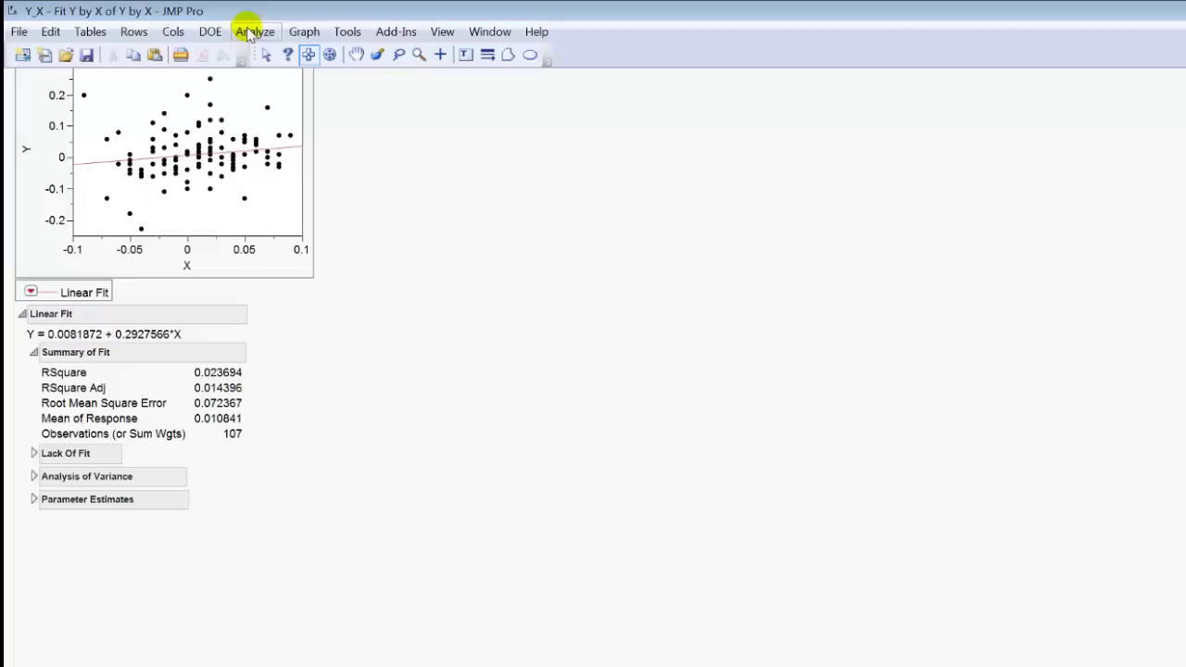
{"action": "left_click", "coordinate": [309, 55]}
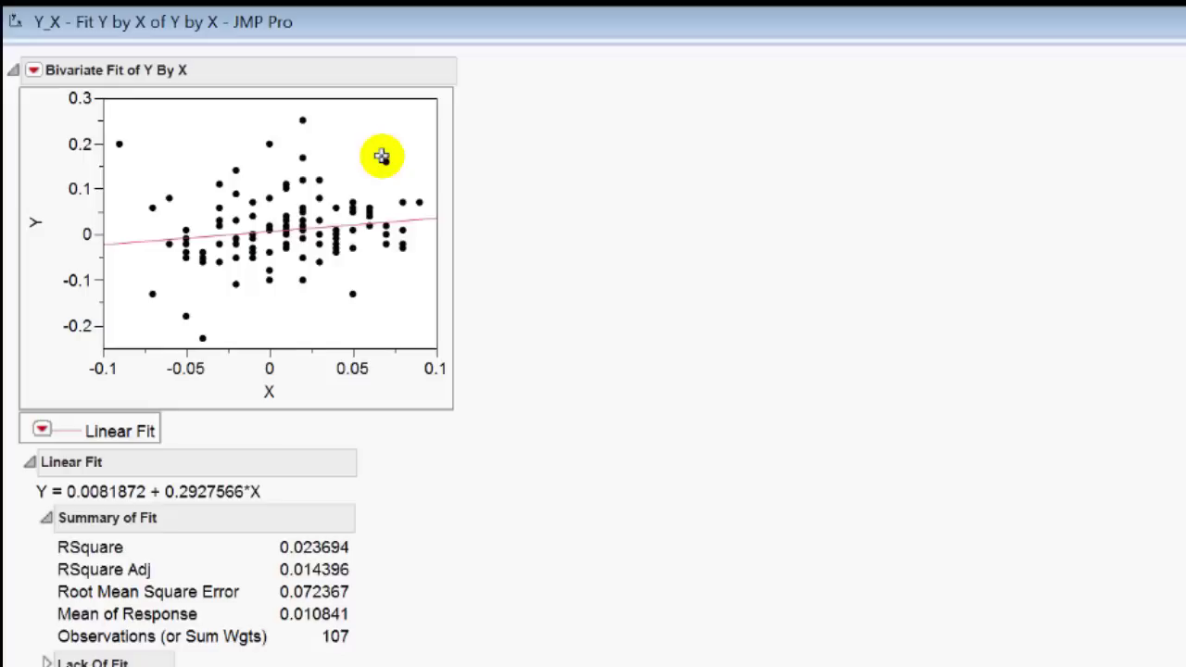
Step: Select the Bivariate Fit scatterplot with the Selection tool
{"action": "left_click", "coordinate": [382, 157]}
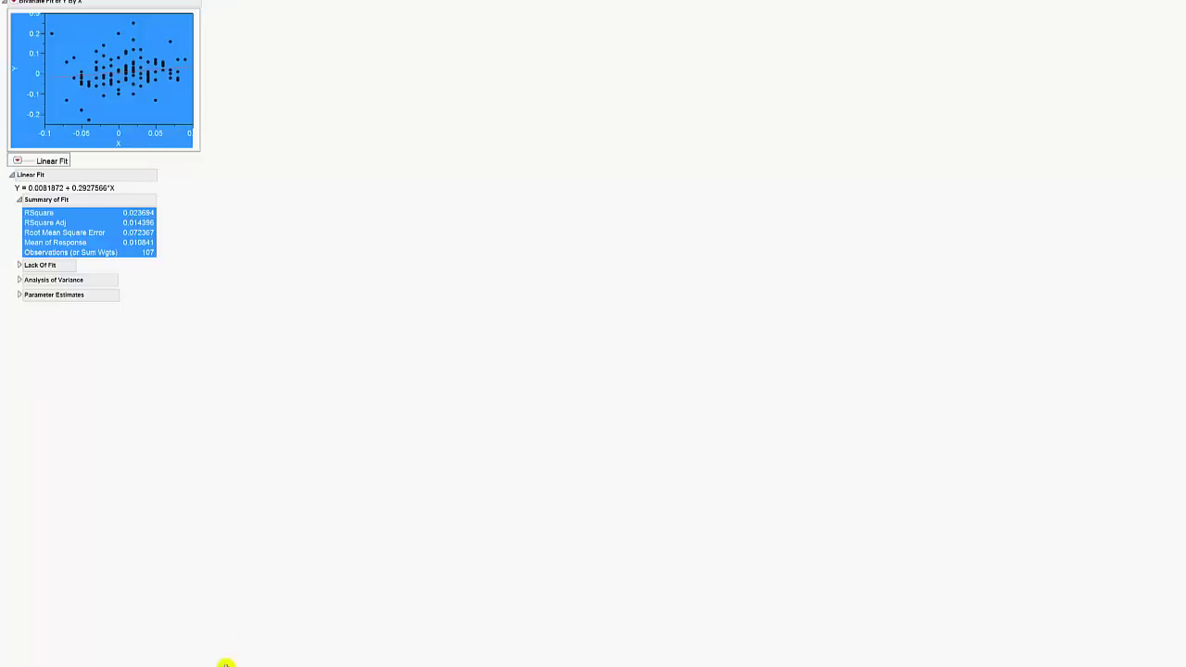
Step: Paste the scatterplot and Summary of Fit into Word as an Enhanced Metafile, then enlarge it
{"action": "left_click", "coordinate": [153, 666]}
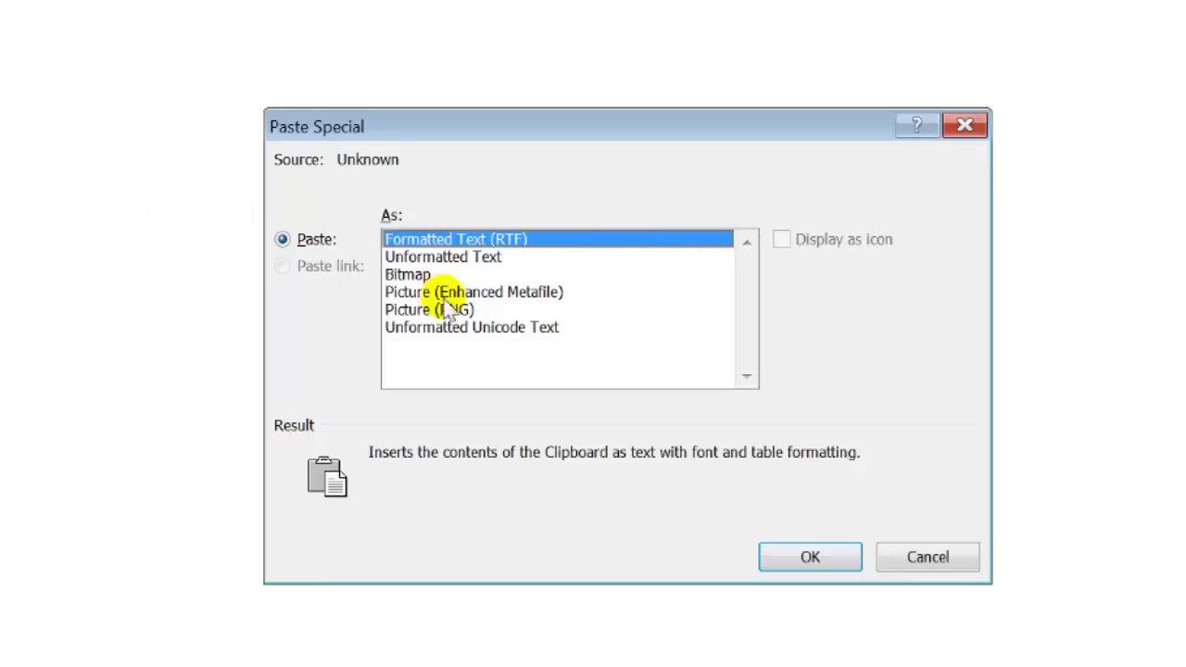
{"action": "left_click", "coordinate": [505, 295]}
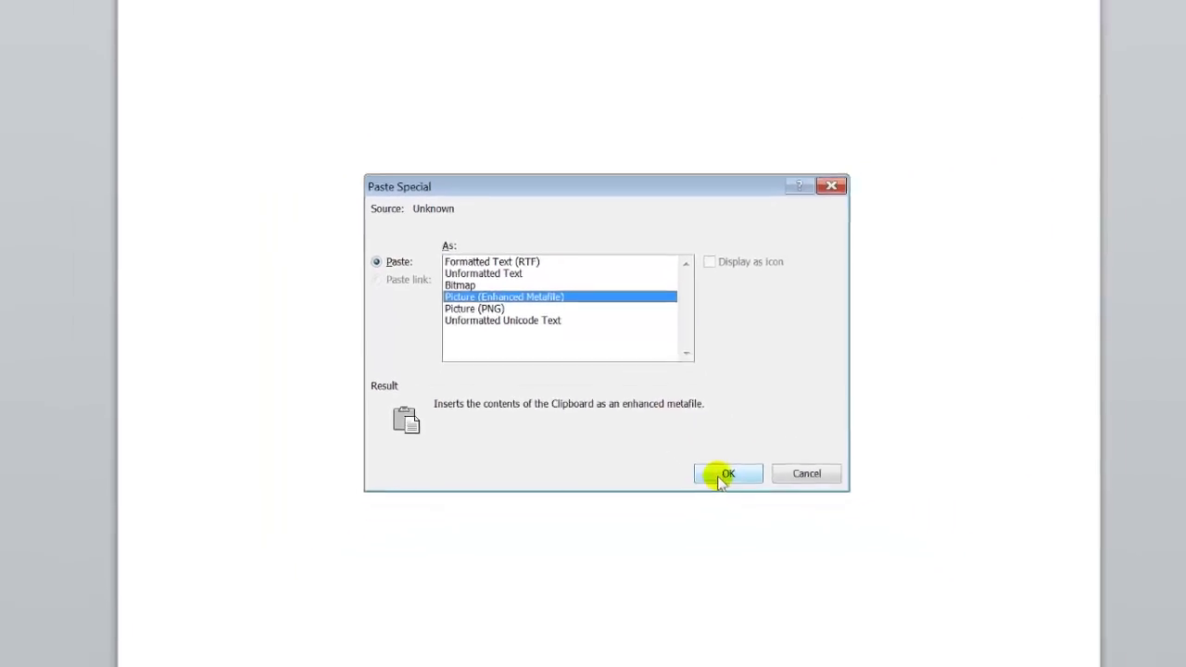
{"action": "left_click", "coordinate": [725, 476]}
{"action": "left_click", "coordinate": [468, 278]}
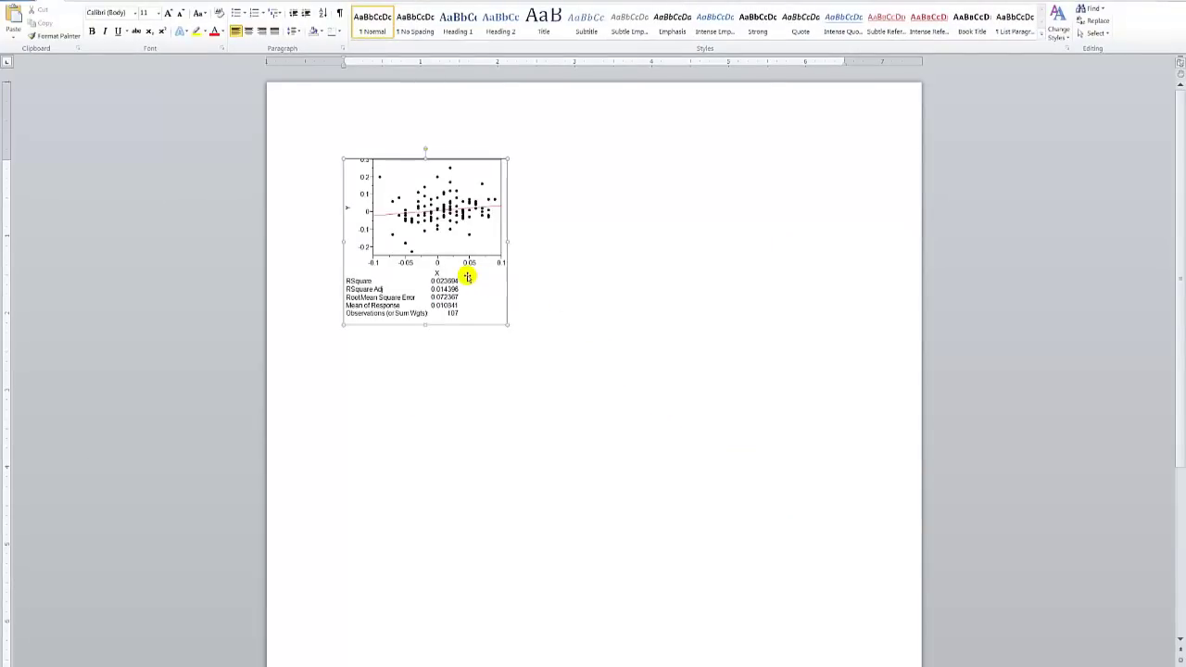
{"action": "left_click_drag", "start_coordinate": [507, 325], "coordinate": [577, 394]}
{"action": "left_click_drag", "start_coordinate": [618, 480], "coordinate": [618, 480]}
{"action": "left_click", "coordinate": [527, 556]}
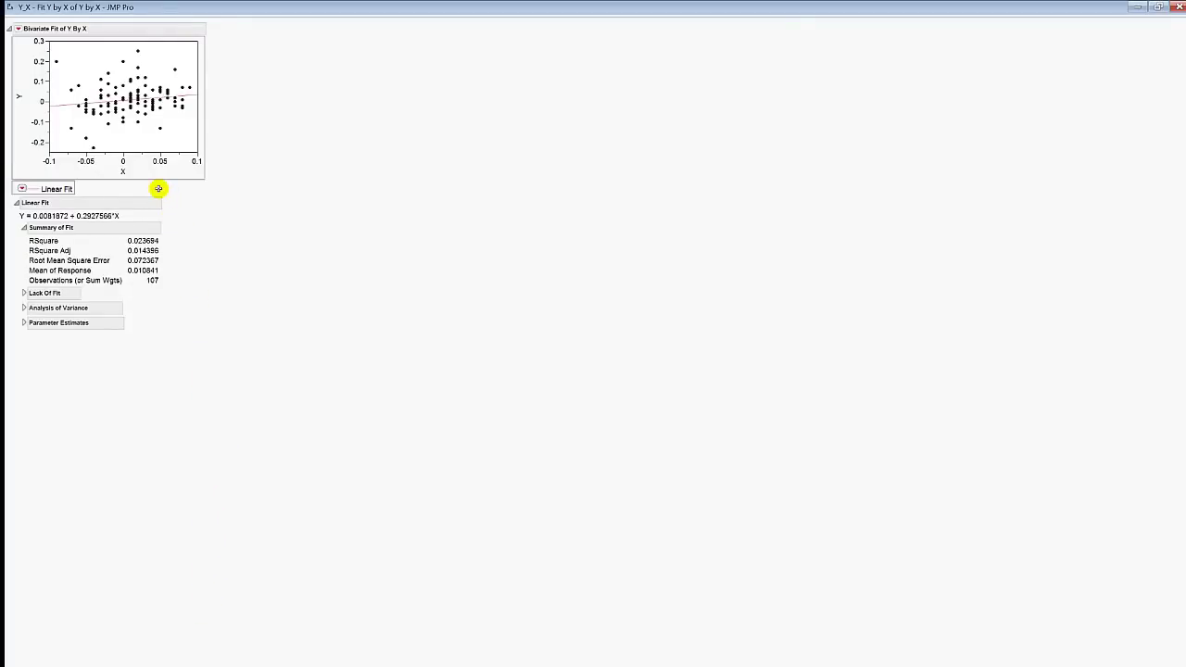
Step: Use Select All from the report's context menu to select the whole Bivariate Fit report
{"action": "right_click", "coordinate": [159, 191]}
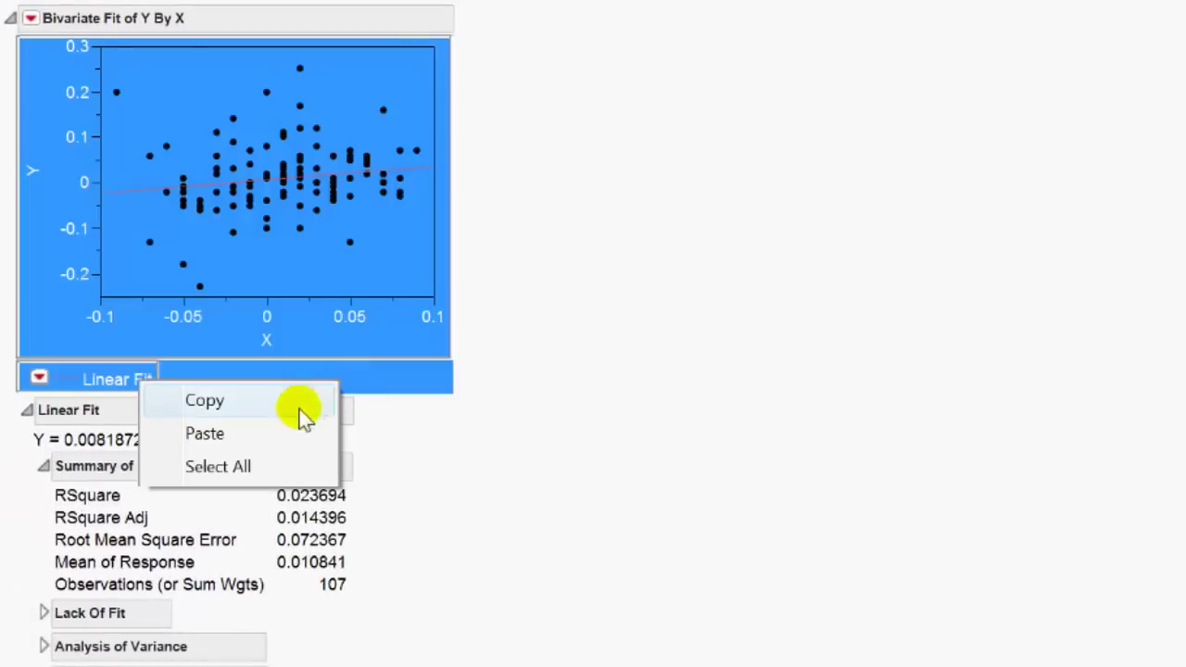
{"action": "left_click", "coordinate": [247, 467]}
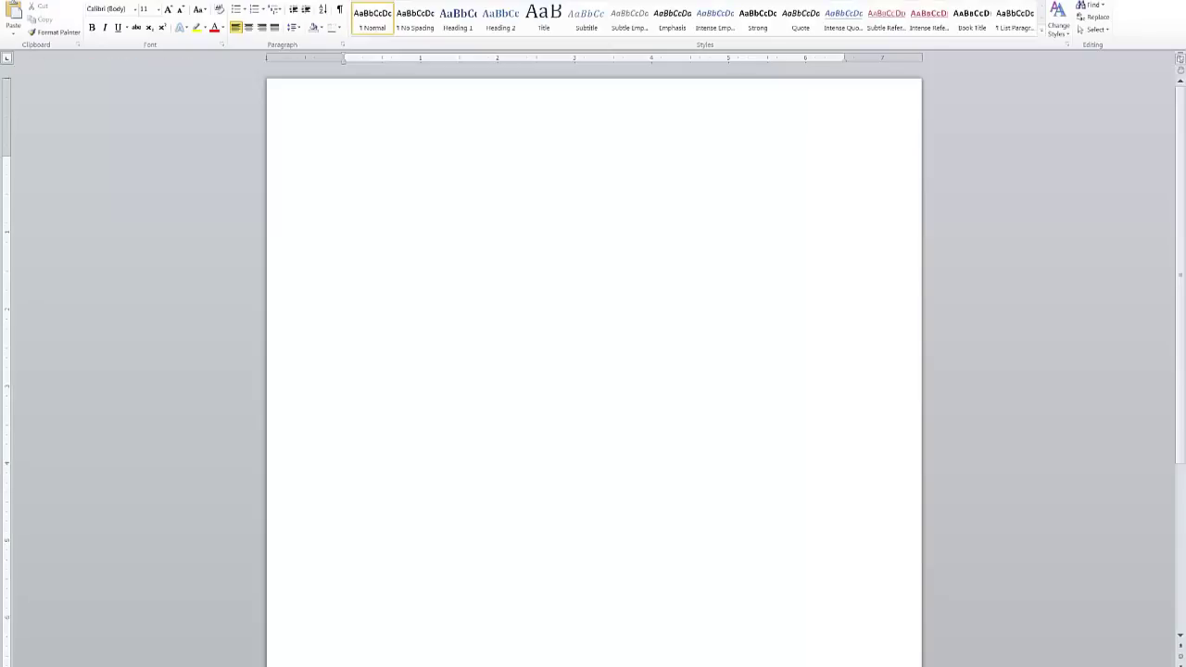
Step: Paste Special the Bivariate Fit report as an Enhanced Metafile picture and enlarge it
{"action": "left_click", "coordinate": [9, 35]}
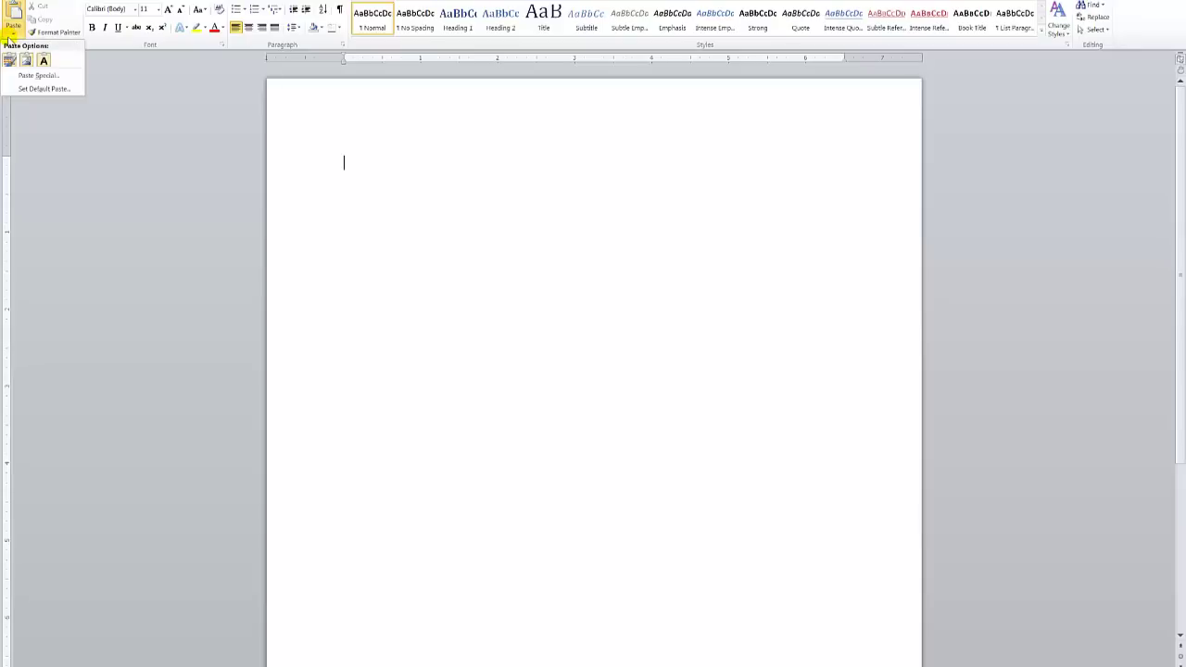
{"action": "left_click", "coordinate": [35, 75]}
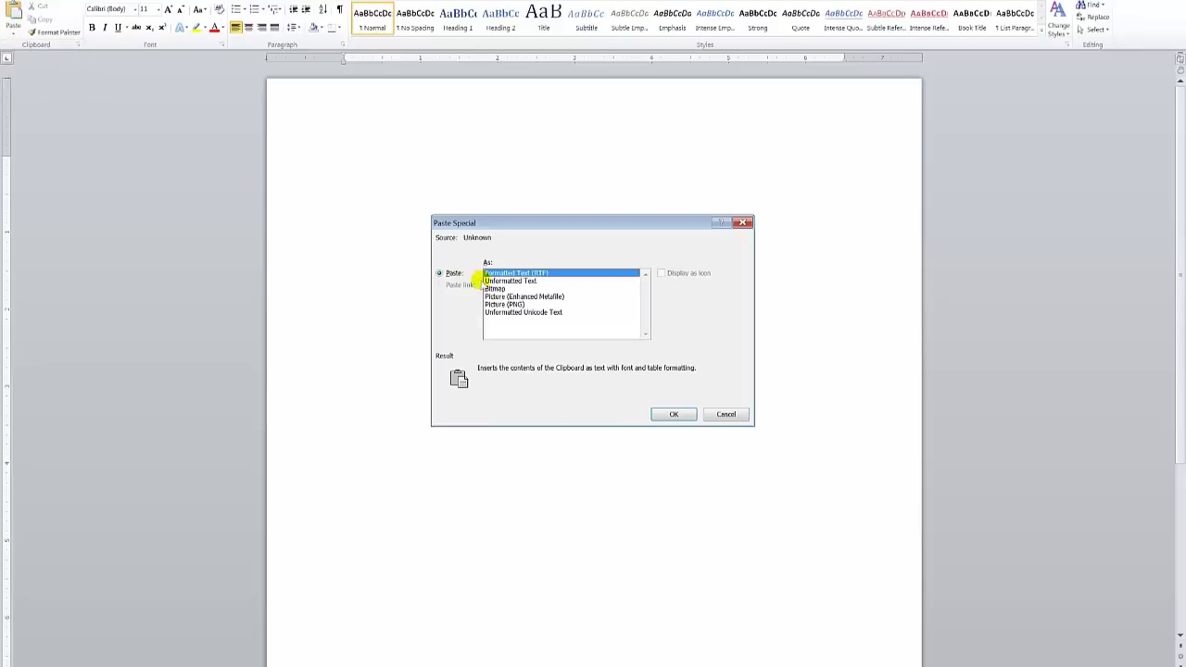
{"action": "double_click", "coordinate": [500, 297]}
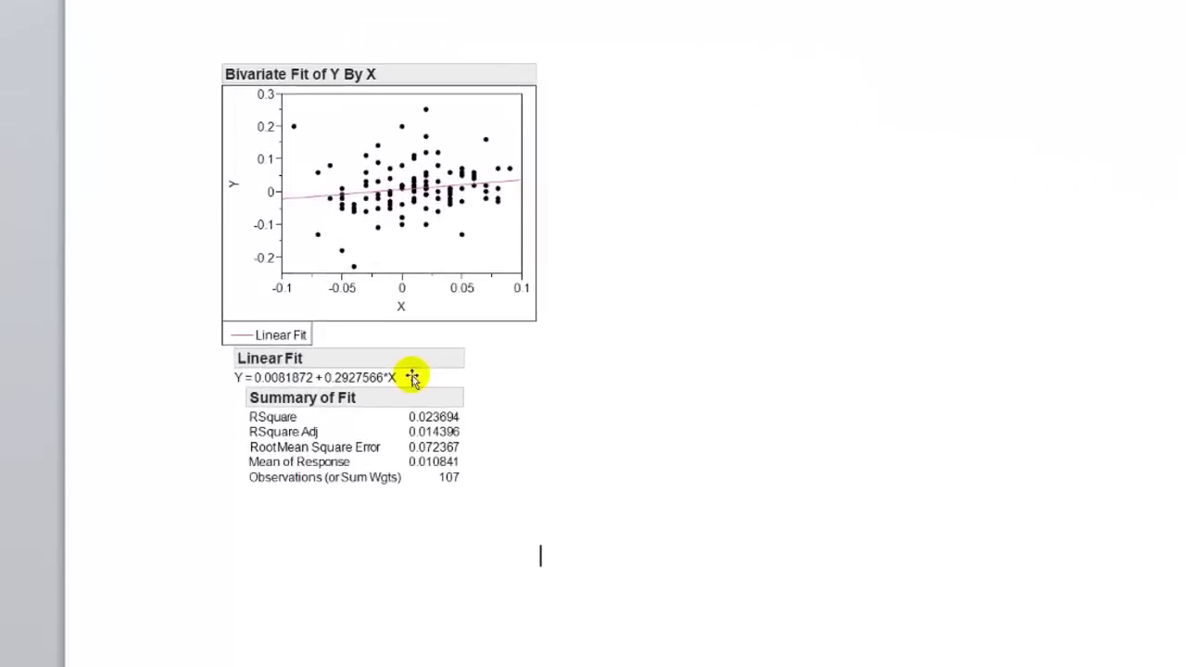
{"action": "left_click", "coordinate": [409, 379]}
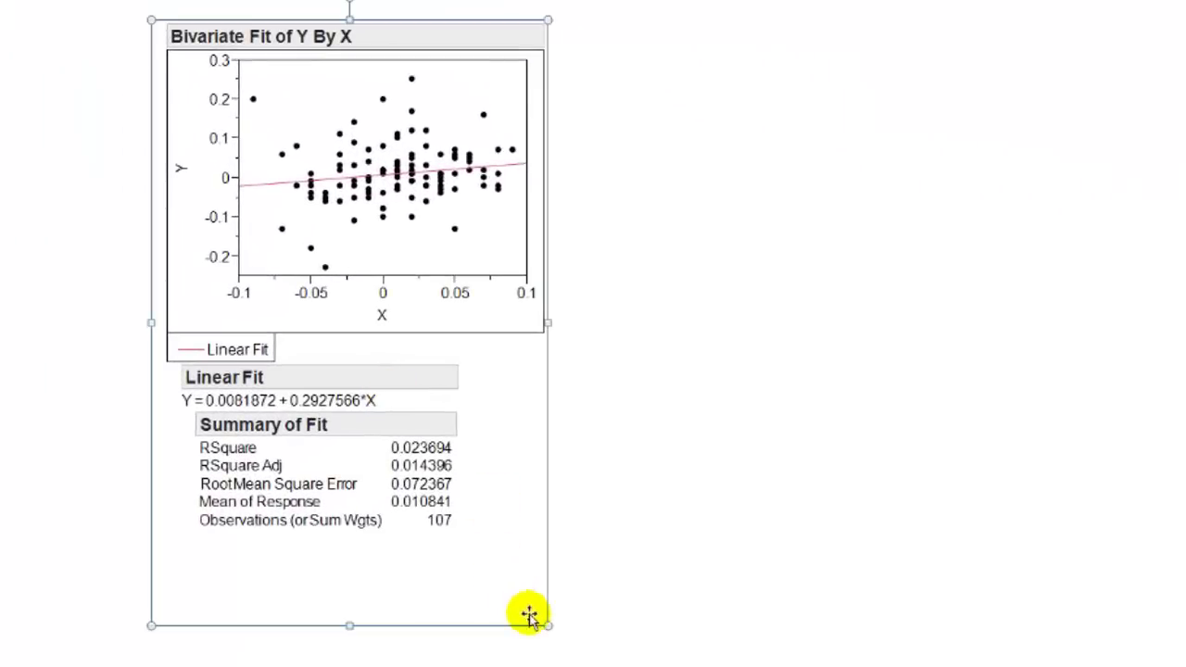
{"action": "left_click_drag", "start_coordinate": [543, 625], "coordinate": [584, 666]}
{"action": "left_click", "coordinate": [618, 385]}
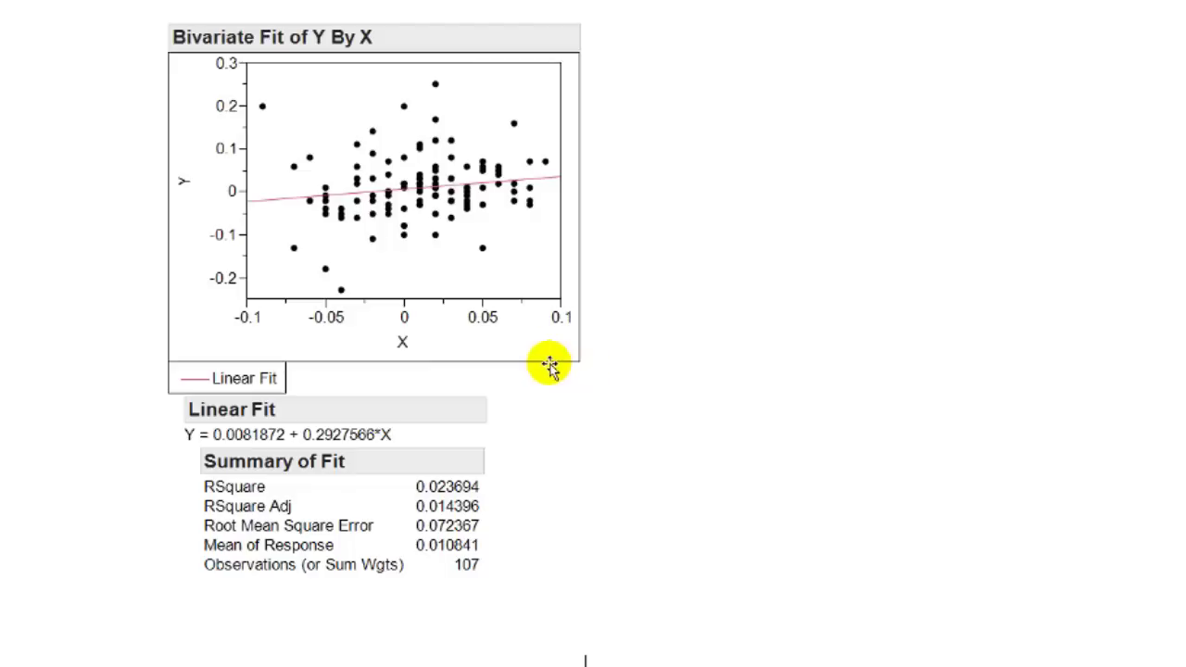
{"action": "left_click", "coordinate": [437, 361]}
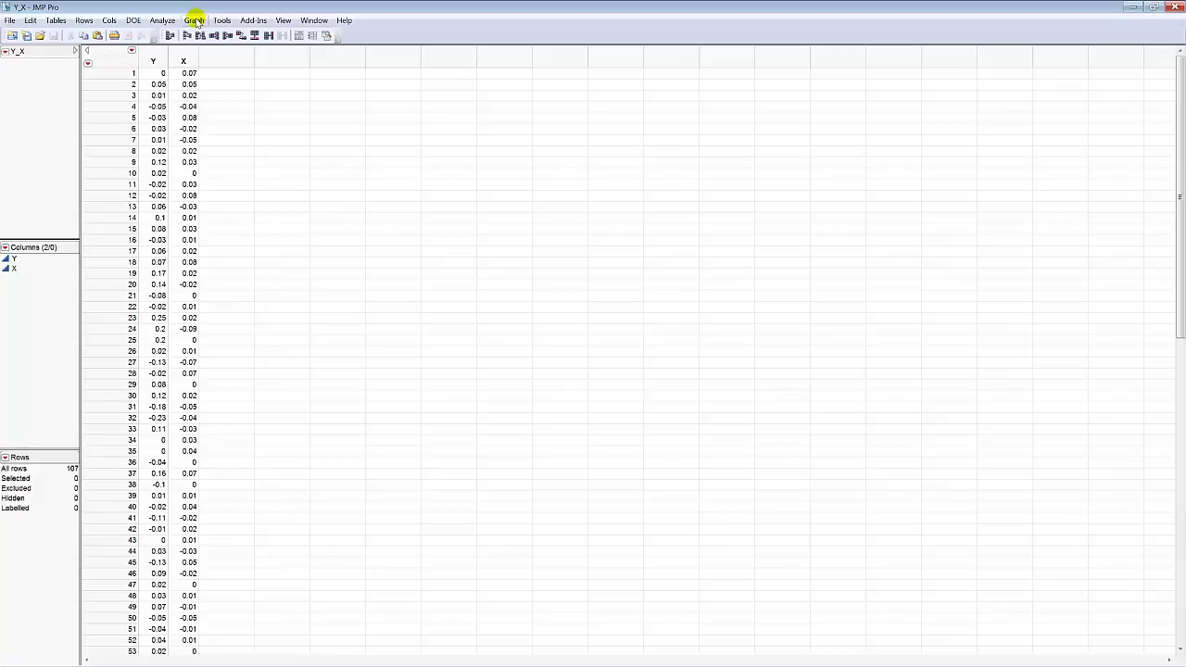
Step: Run Analyze > Modeling > Time Series with Y as the time series variable
{"action": "left_click", "coordinate": [195, 20]}
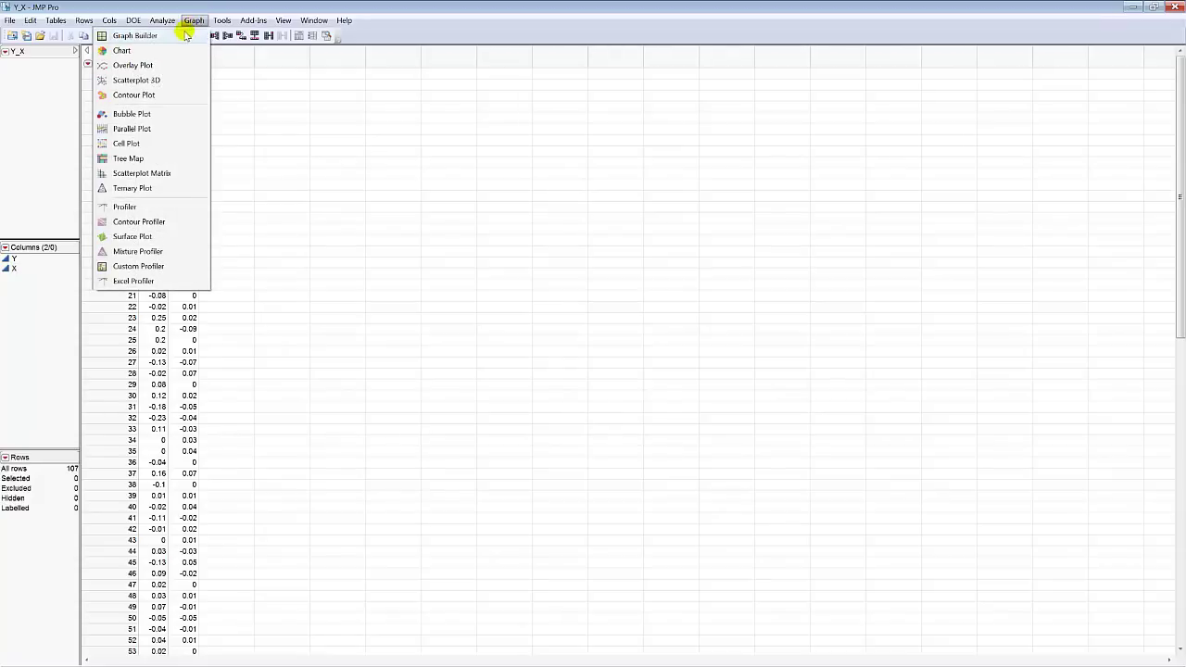
{"action": "mouse_move", "coordinate": [162, 20]}
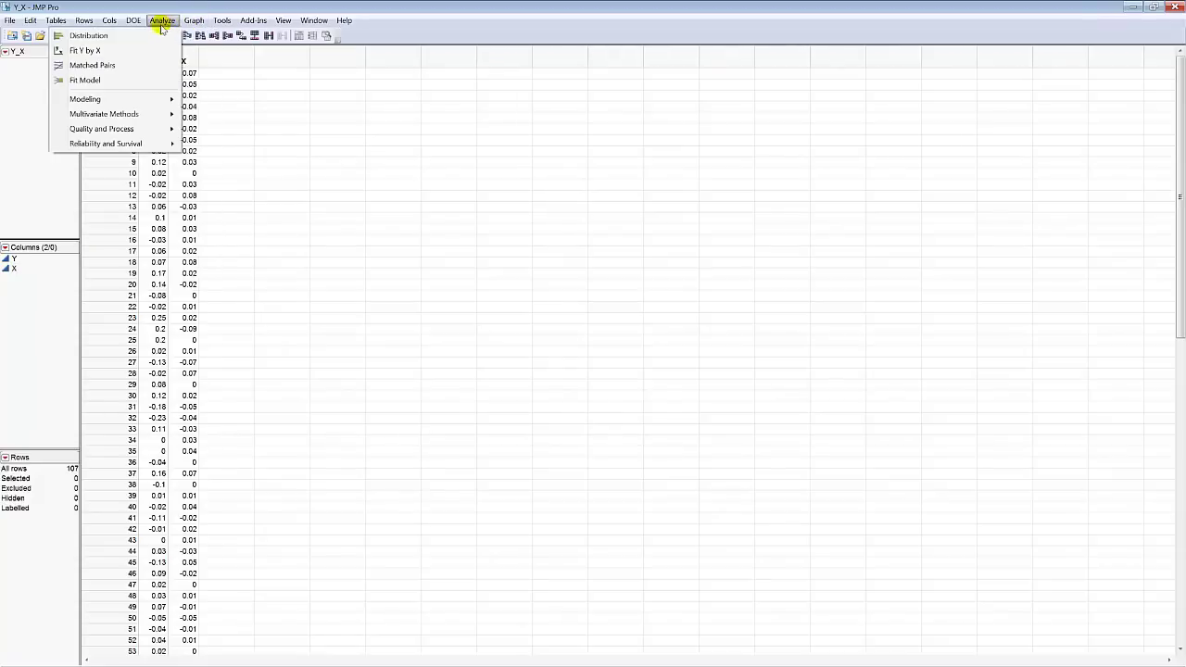
{"action": "mouse_move", "coordinate": [138, 98]}
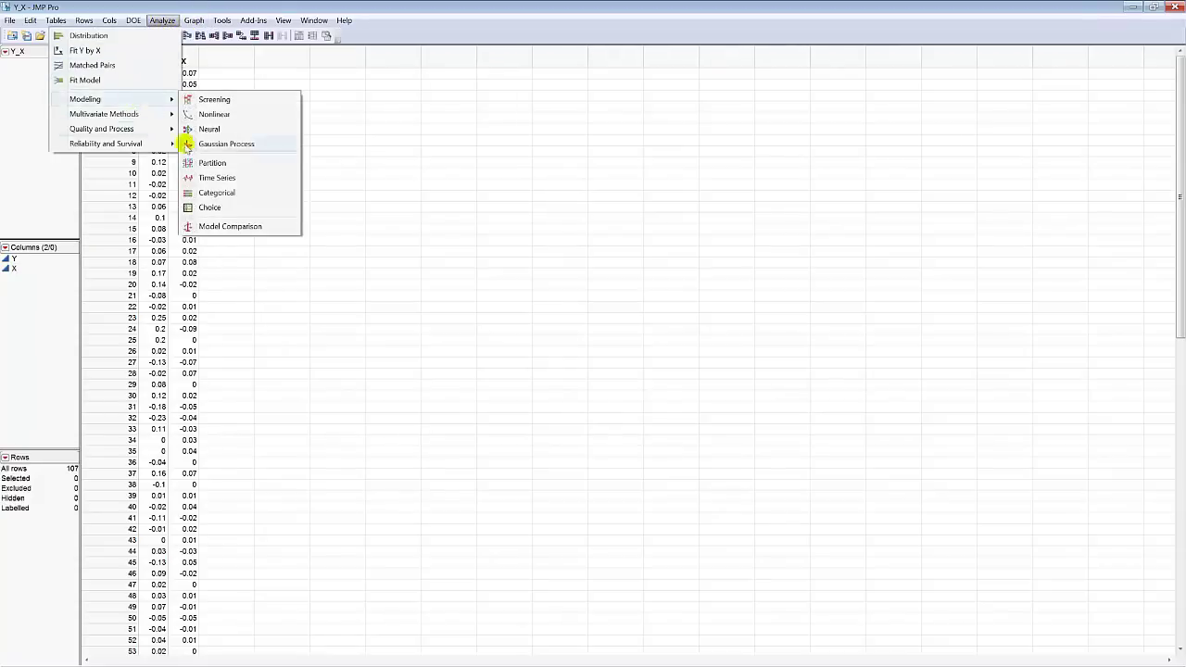
{"action": "left_click", "coordinate": [215, 177]}
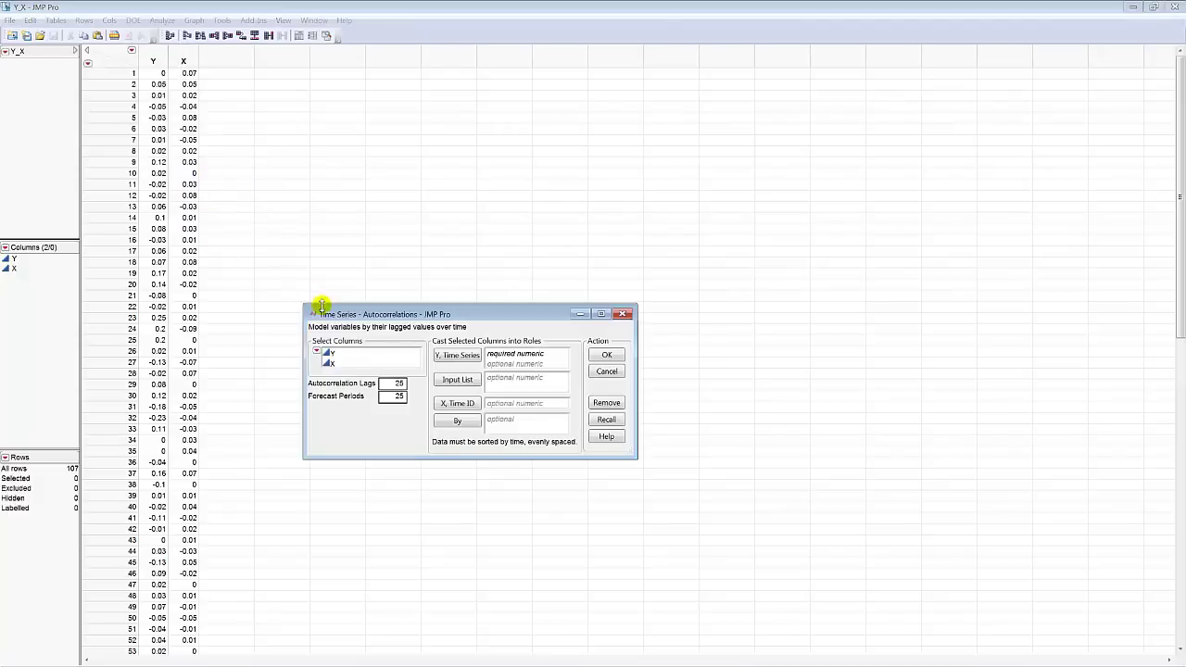
{"action": "double_click", "coordinate": [349, 354]}
{"action": "left_click", "coordinate": [601, 355]}
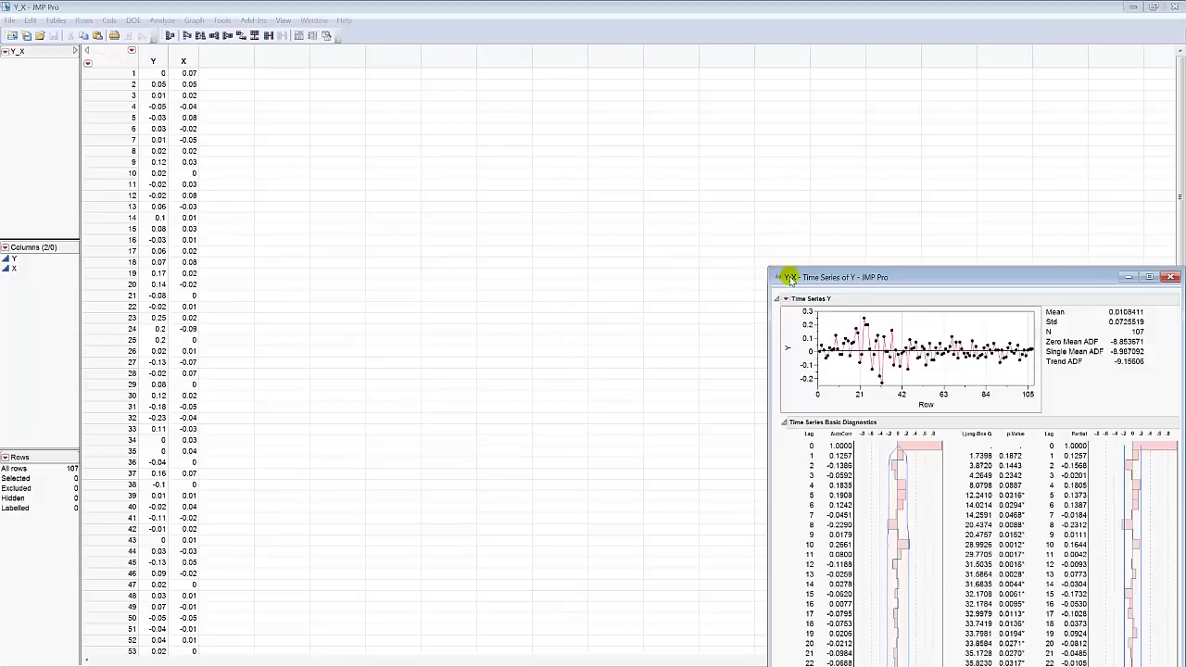
Step: Move the Time Series report and select its Lag, AutoCorr, chart, Ljung-Box Q and p-Value columns
{"action": "left_click_drag", "start_coordinate": [789, 278], "coordinate": [285, 125]}
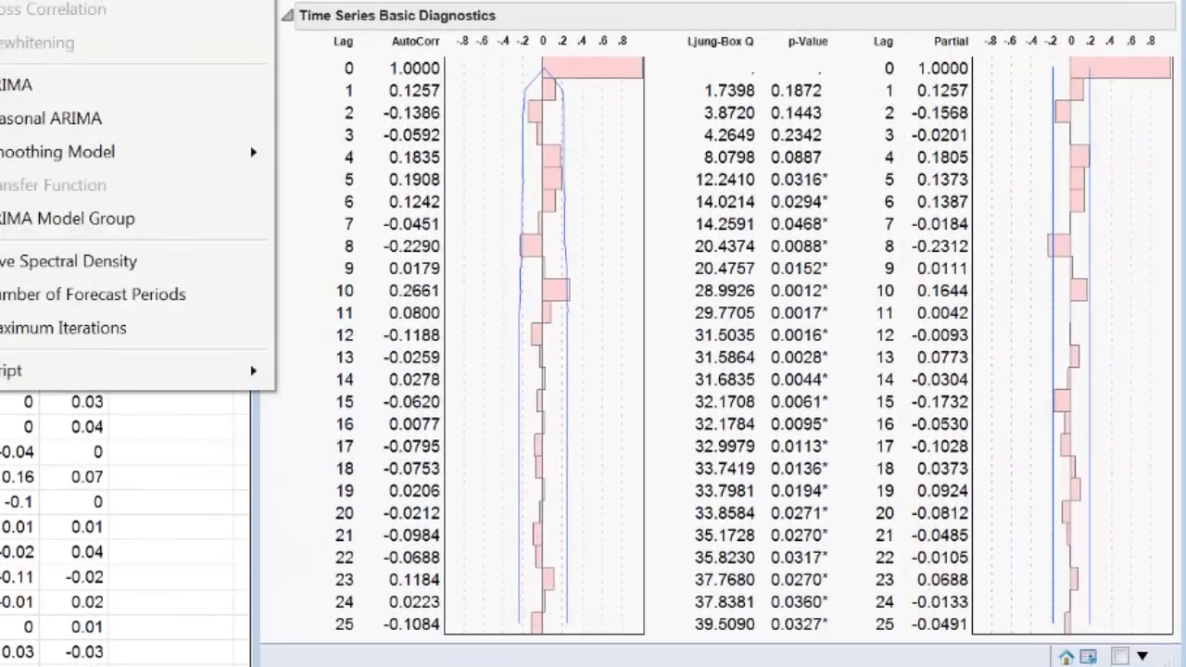
{"action": "key", "text": "Escape"}
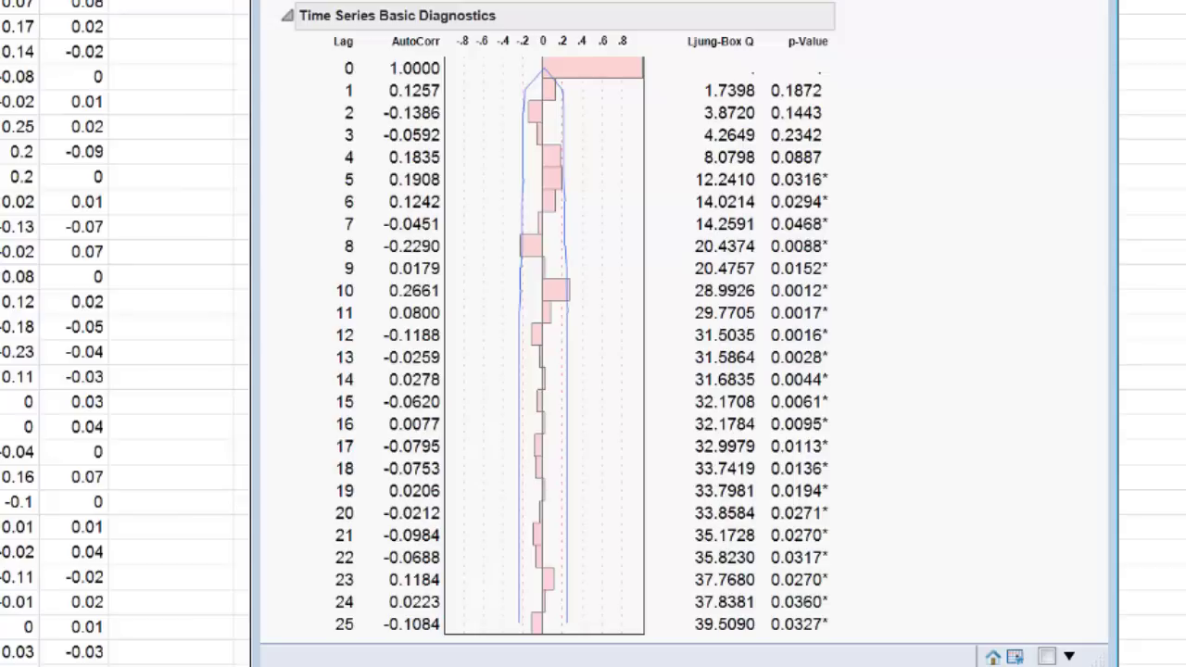
{"action": "left_click", "coordinate": [365, 144]}
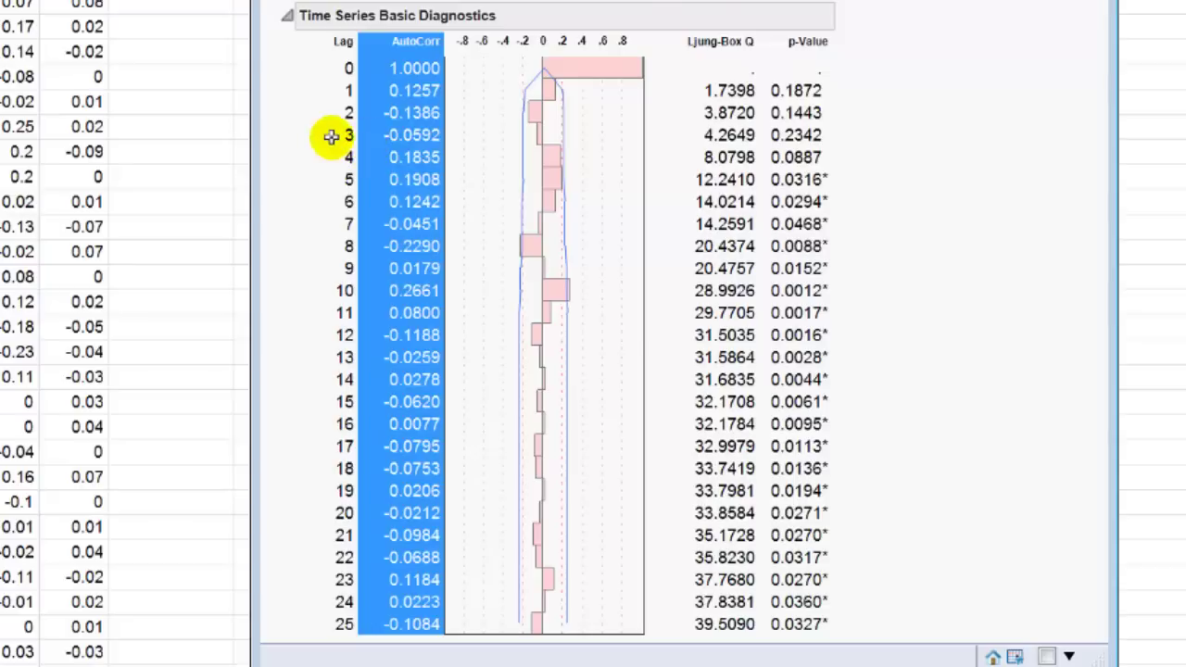
{"action": "left_click", "coordinate": [327, 134], "text": "ctrl"}
{"action": "left_click", "coordinate": [452, 134], "text": "ctrl"}
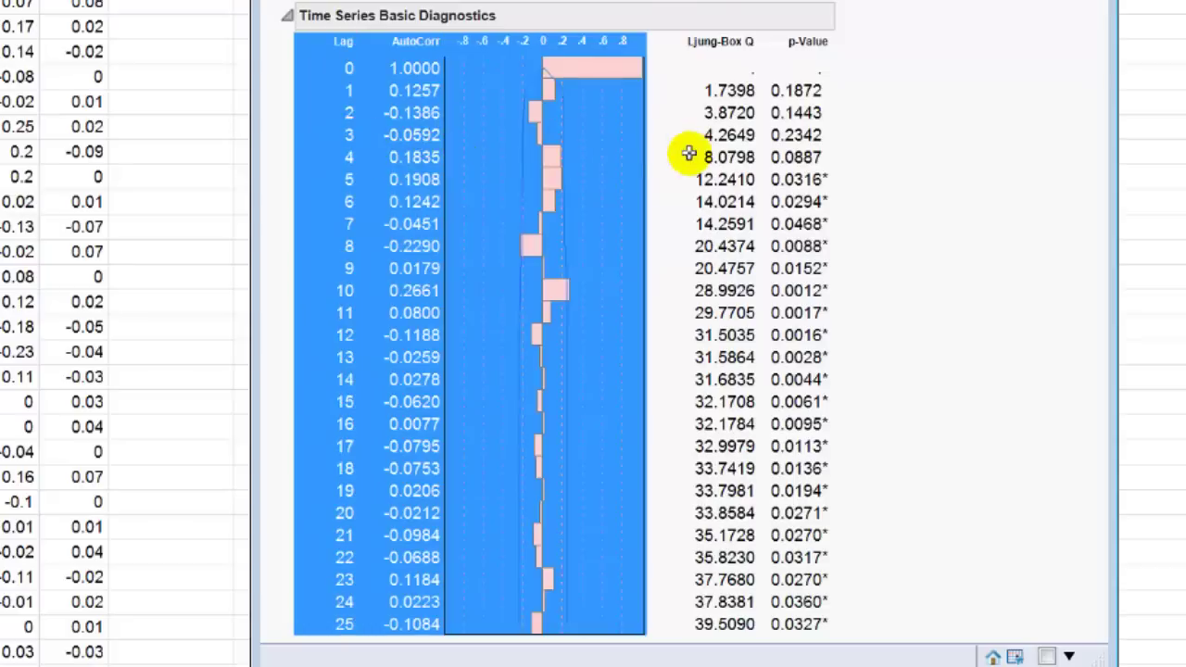
{"action": "left_click", "coordinate": [742, 147], "text": "ctrl"}
{"action": "left_click", "coordinate": [791, 150], "text": "ctrl"}
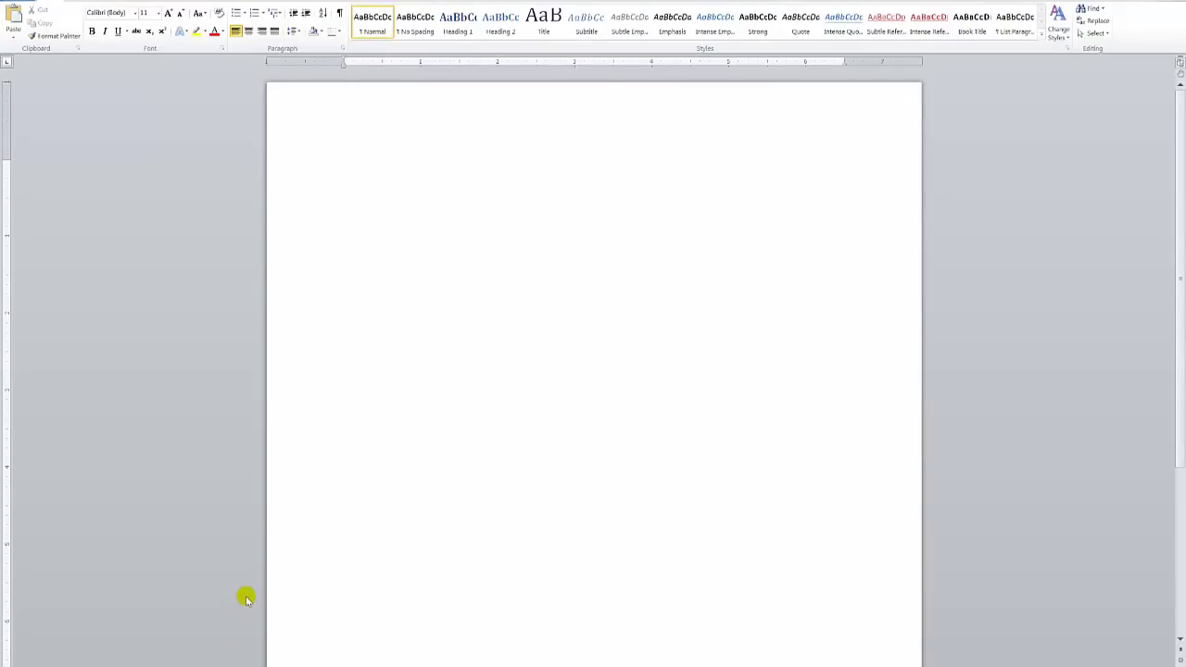
Step: Paste the autocorrelation report, review it, then undo the paste to leave the page empty
{"action": "key", "text": "ctrl+v"}
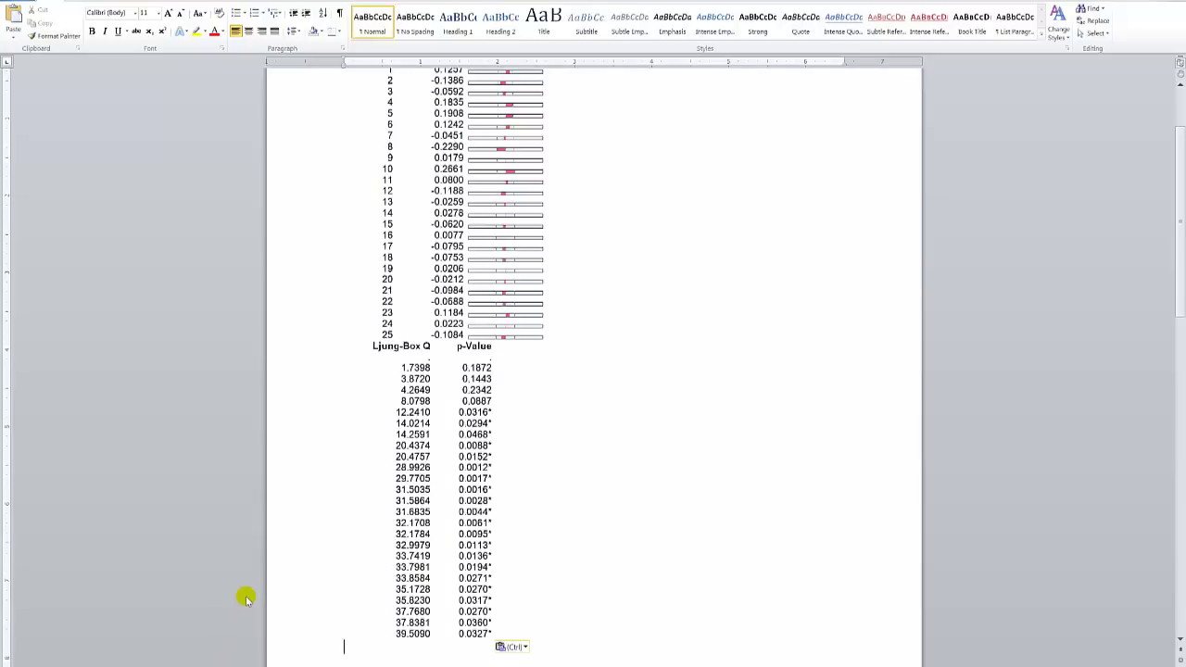
{"action": "scroll", "coordinate": [246, 597], "scroll_direction": "up", "scroll_amount": 3}
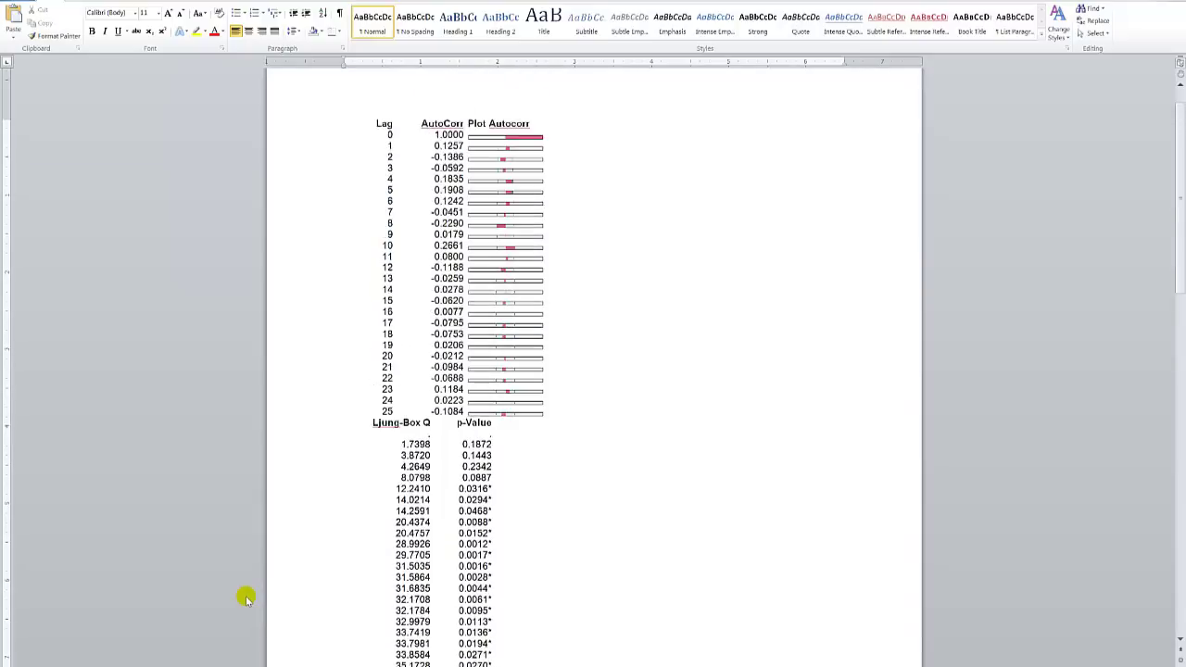
{"action": "scroll", "coordinate": [245, 598], "scroll_direction": "down", "scroll_amount": 2}
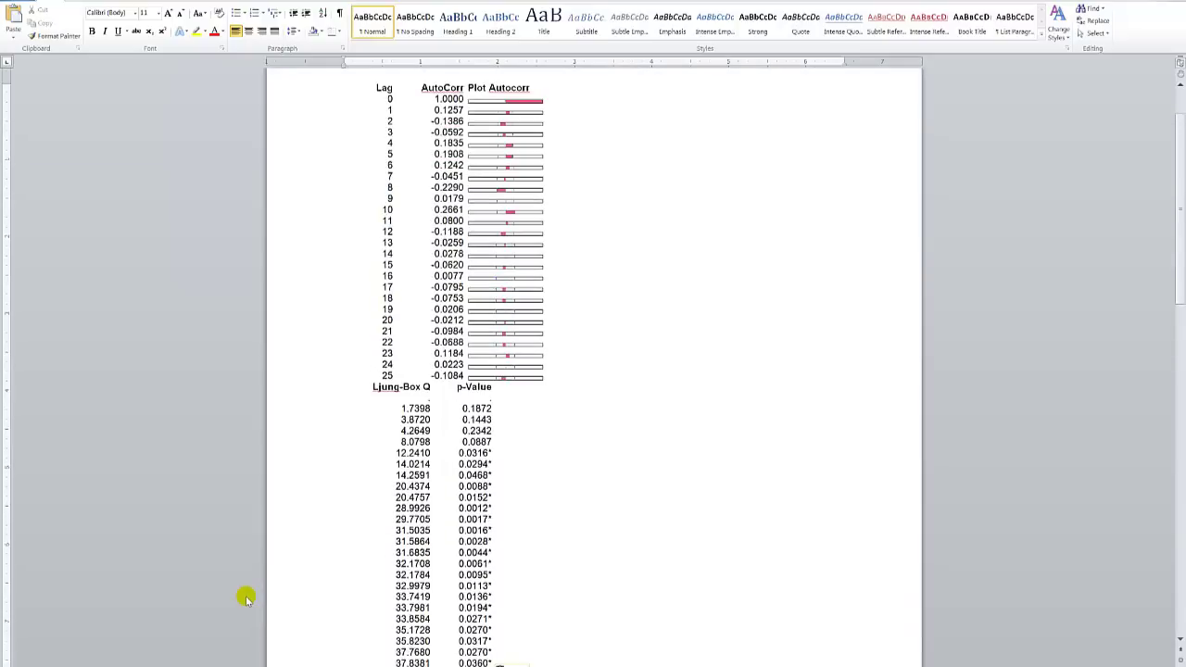
{"action": "scroll", "coordinate": [246, 598], "scroll_direction": "down", "scroll_amount": 1}
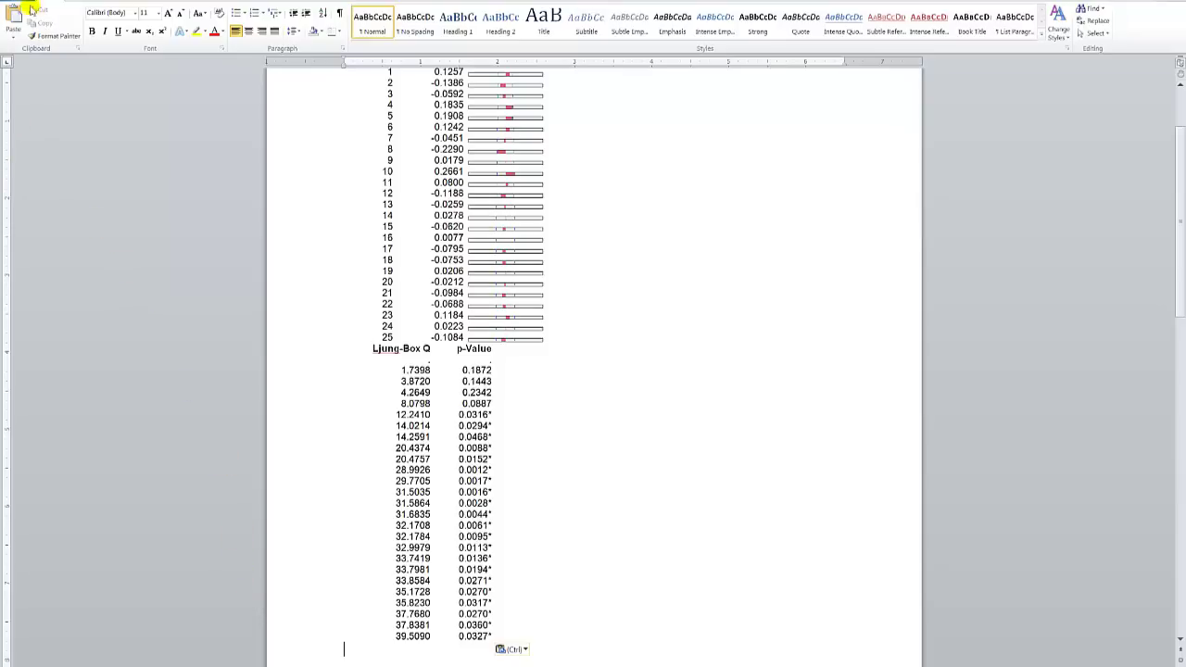
{"action": "key", "text": "ctrl+z"}
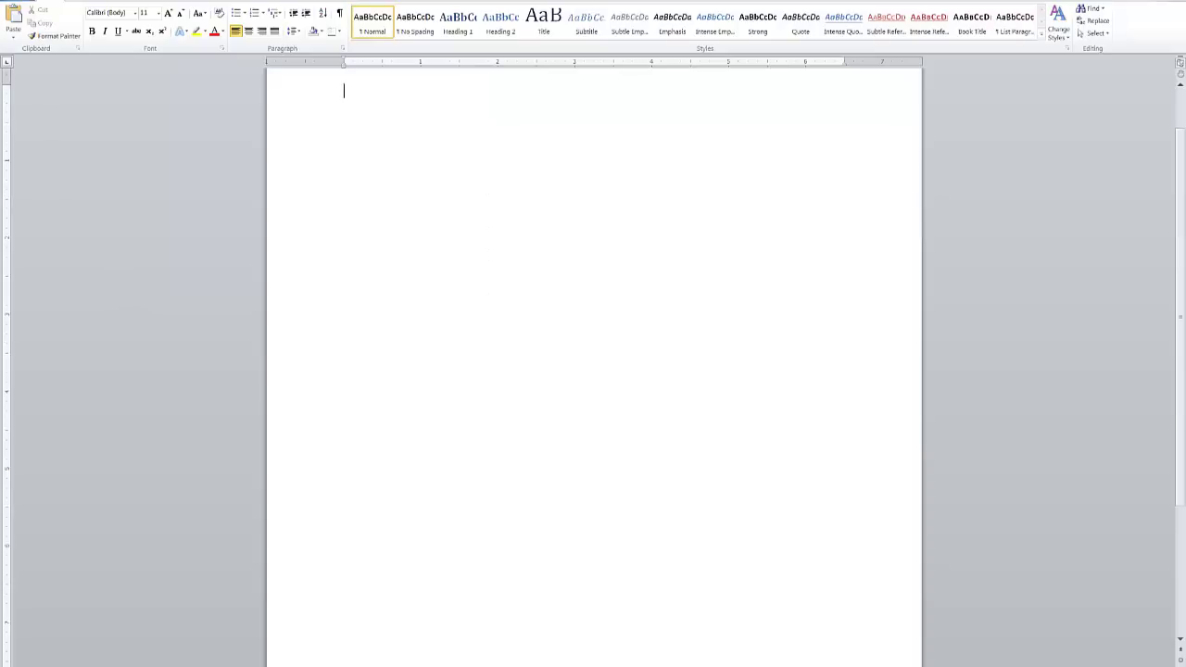
Step: Paste the Lag, AutoCorr and Ljung-Box table as a Picture (Enhanced Metafile)
{"action": "left_click", "coordinate": [15, 37]}
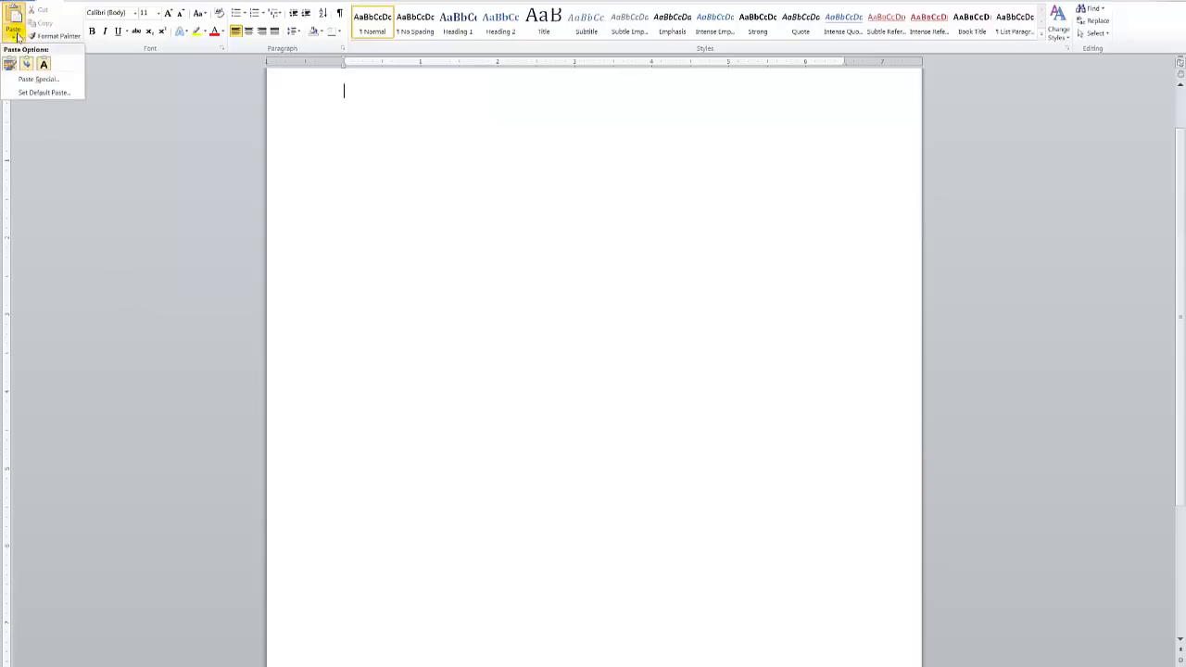
{"action": "left_click", "coordinate": [35, 79]}
{"action": "left_click", "coordinate": [514, 300]}
{"action": "double_click", "coordinate": [514, 300]}
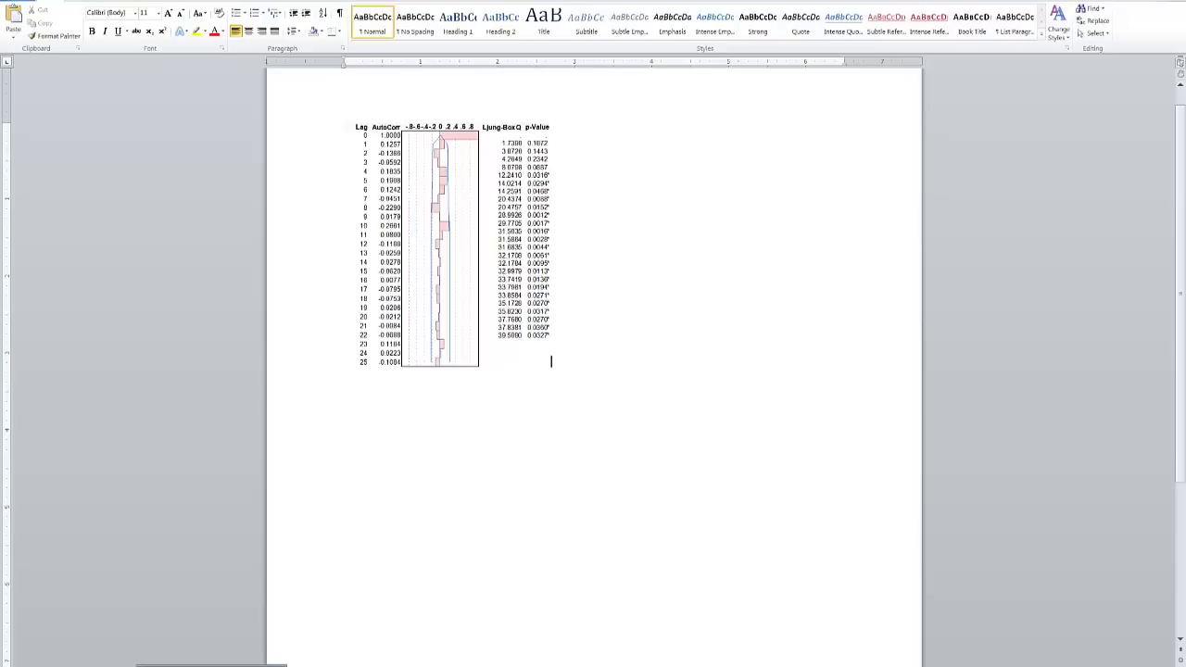
{"action": "left_click", "coordinate": [212, 666]}
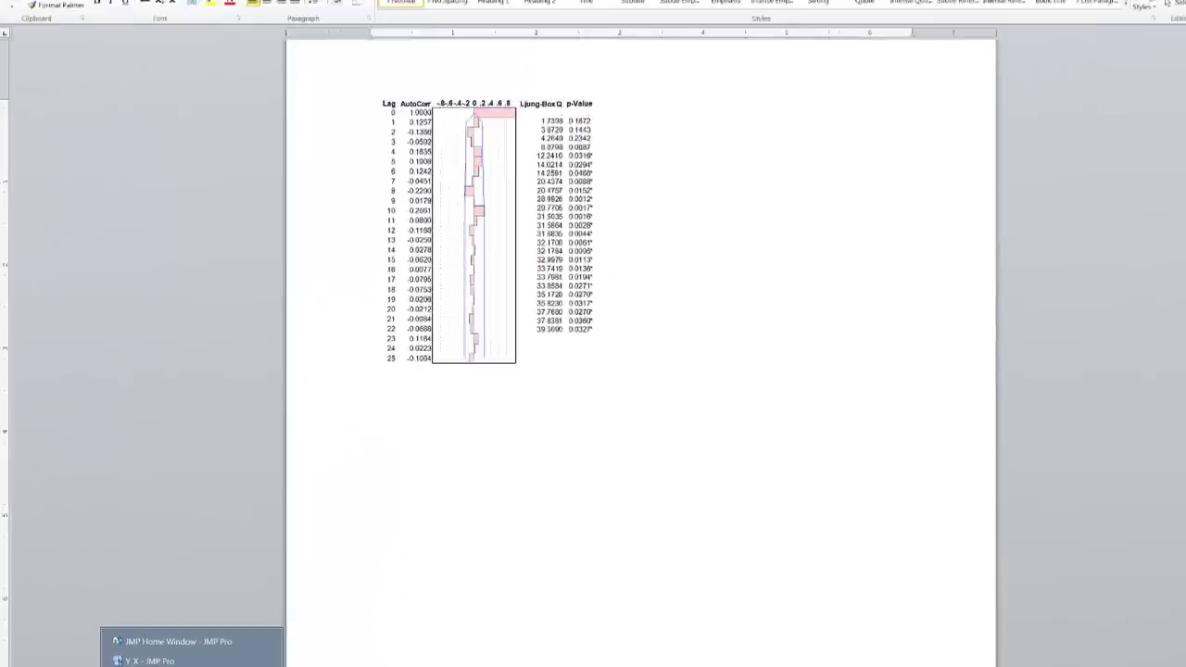
Step: Bring the Y_X Fit Y by X report to the front and Select All of it
{"action": "left_click", "coordinate": [149, 661]}
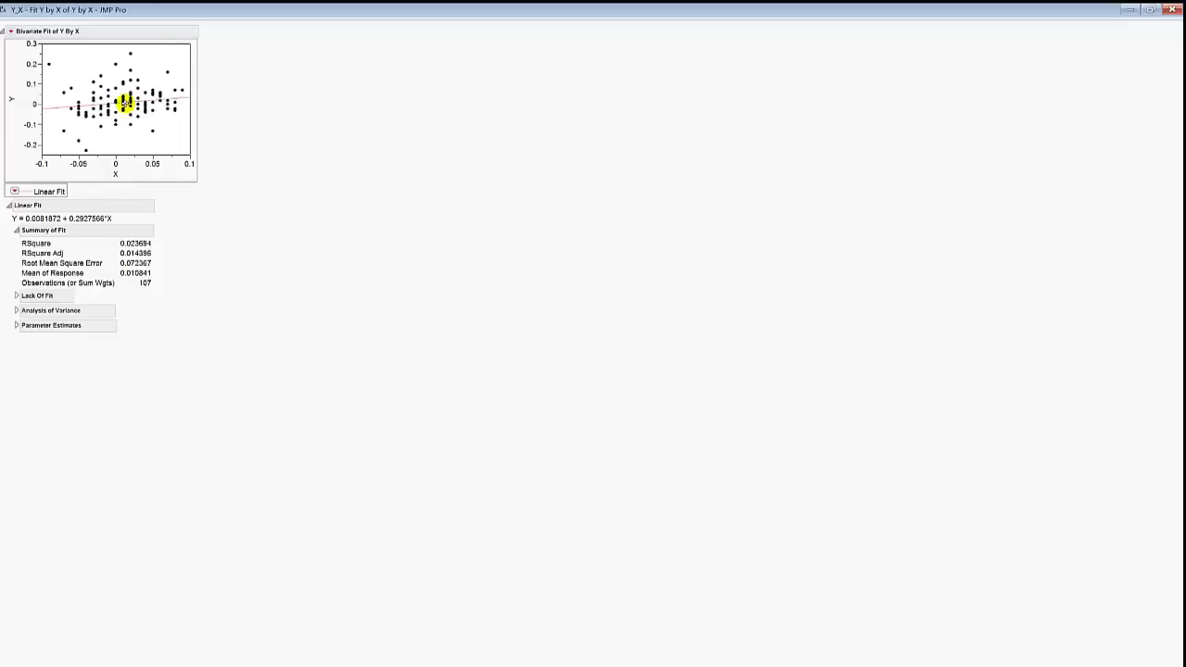
{"action": "mouse_move", "coordinate": [146, 20]}
{"action": "mouse_move", "coordinate": [215, 24]}
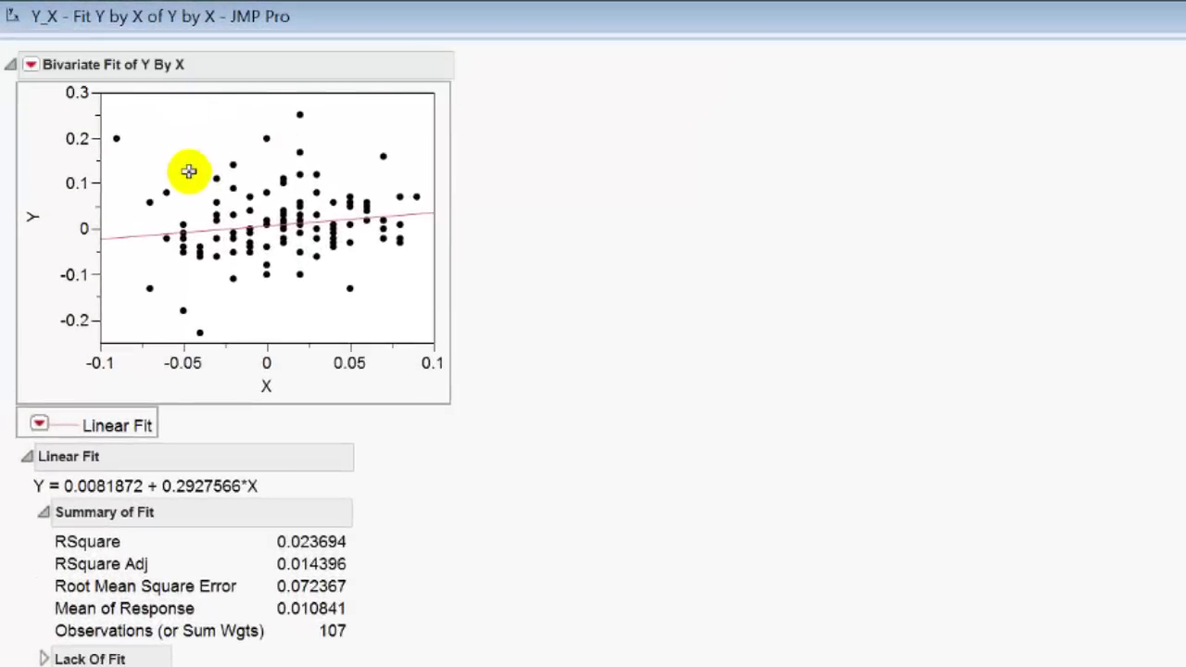
{"action": "mouse_move", "coordinate": [180, 164]}
{"action": "left_mouse_down"}
{"action": "mouse_move", "coordinate": [138, 191]}
{"action": "mouse_move", "coordinate": [118, 235]}
{"action": "left_mouse_up"}
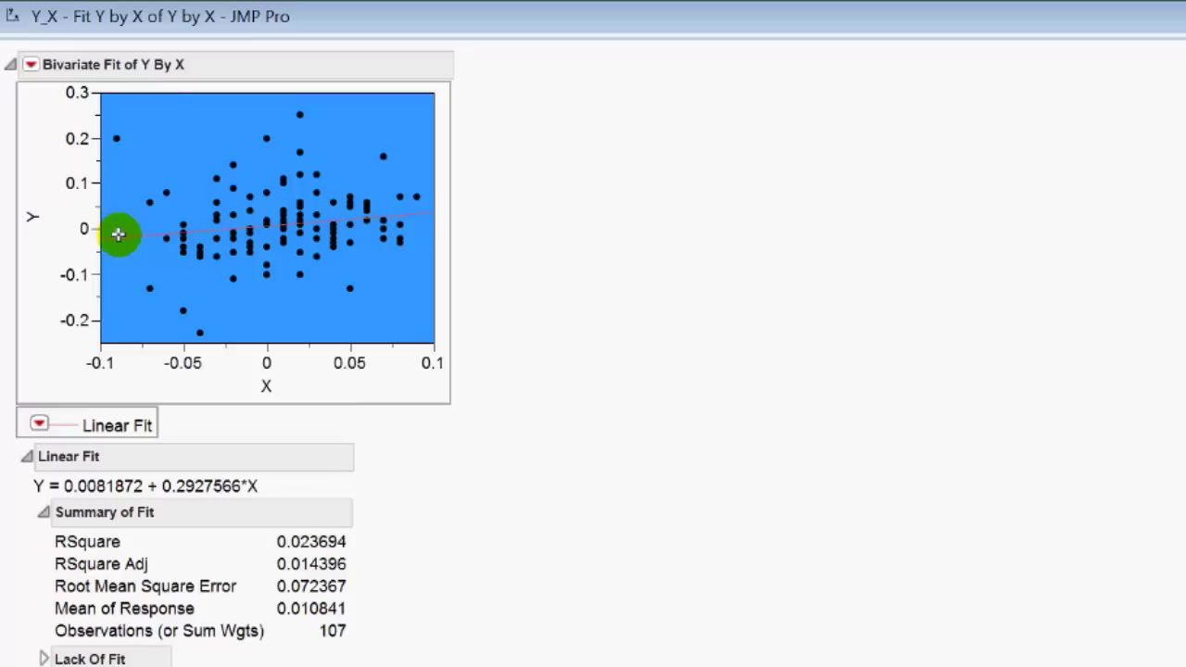
{"action": "right_click", "coordinate": [119, 234]}
{"action": "left_click", "coordinate": [183, 320]}
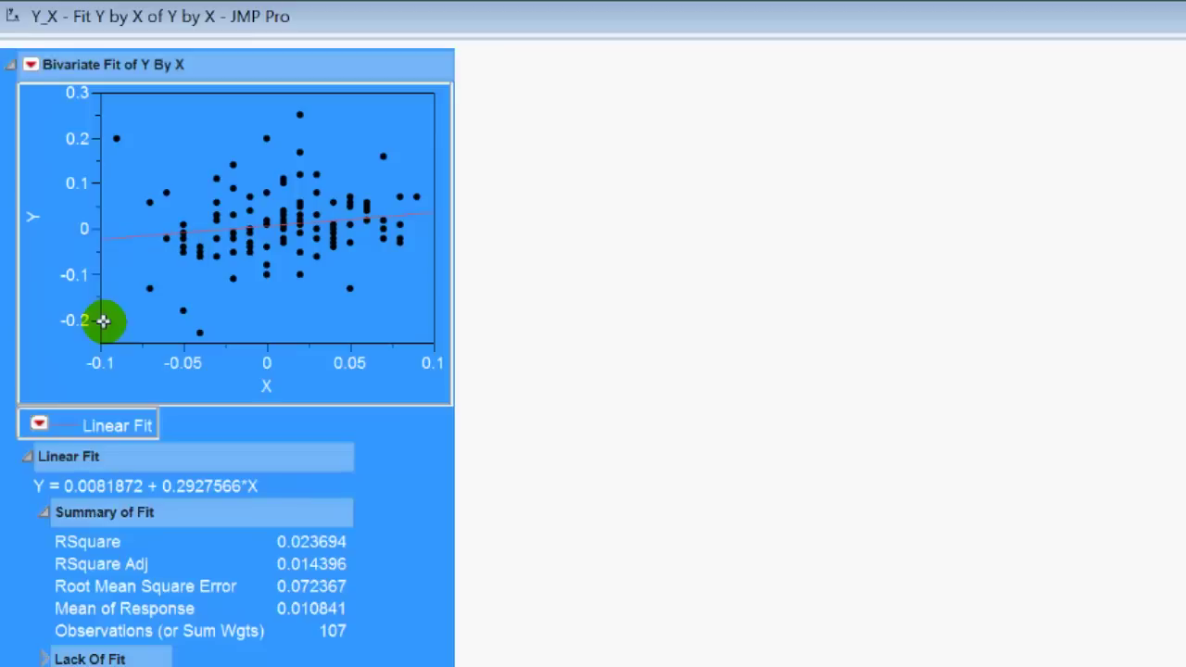
{"action": "mouse_move", "coordinate": [103, 321]}
{"action": "left_mouse_down"}
{"action": "mouse_move", "coordinate": [95, 191]}
{"action": "mouse_move", "coordinate": [124, 47]}
{"action": "left_mouse_up"}
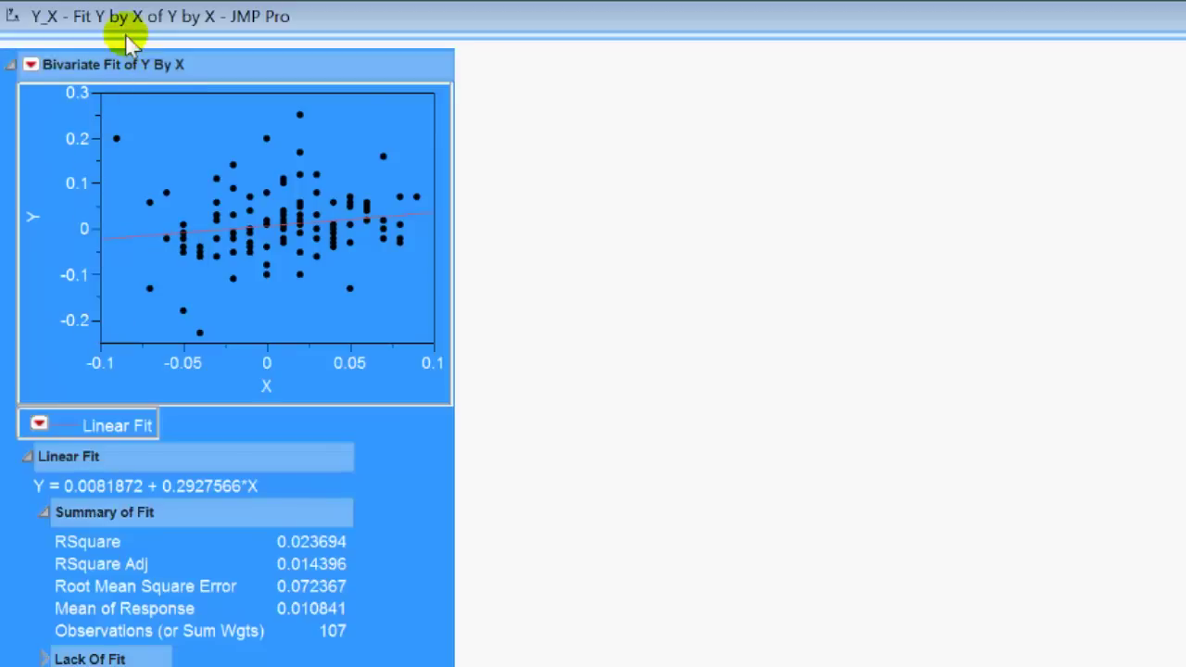
{"action": "mouse_move", "coordinate": [120, 19]}
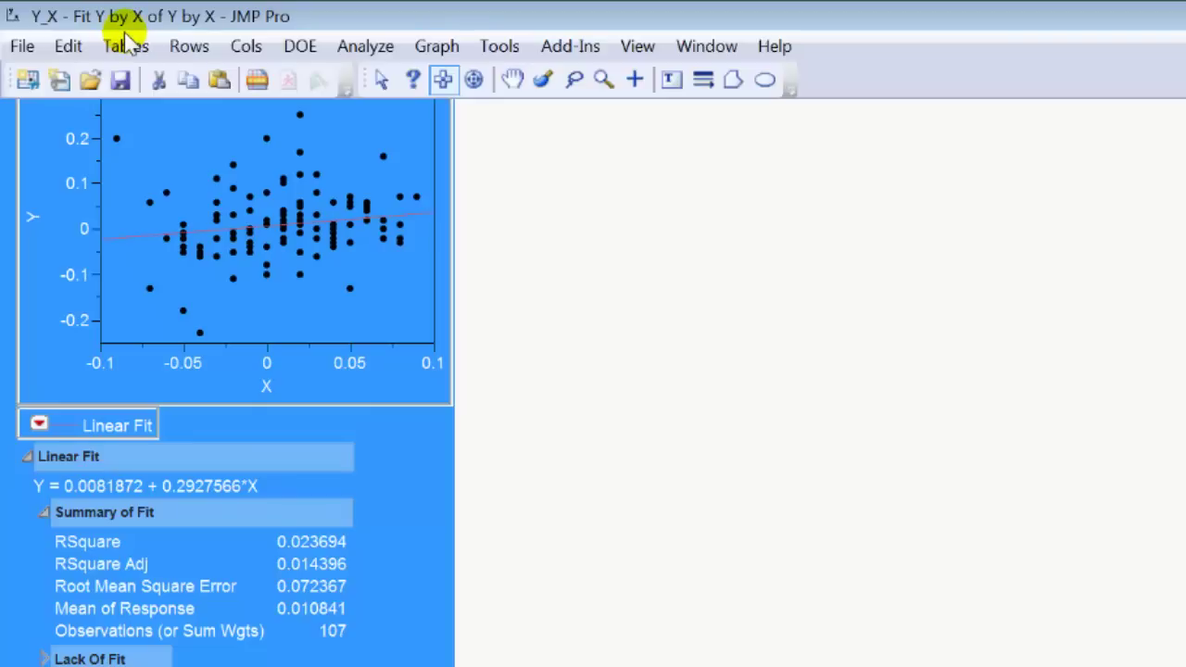
Step: Save the bivariate report as a PDF File named 'Fit Y by X'
{"action": "left_click", "coordinate": [24, 48]}
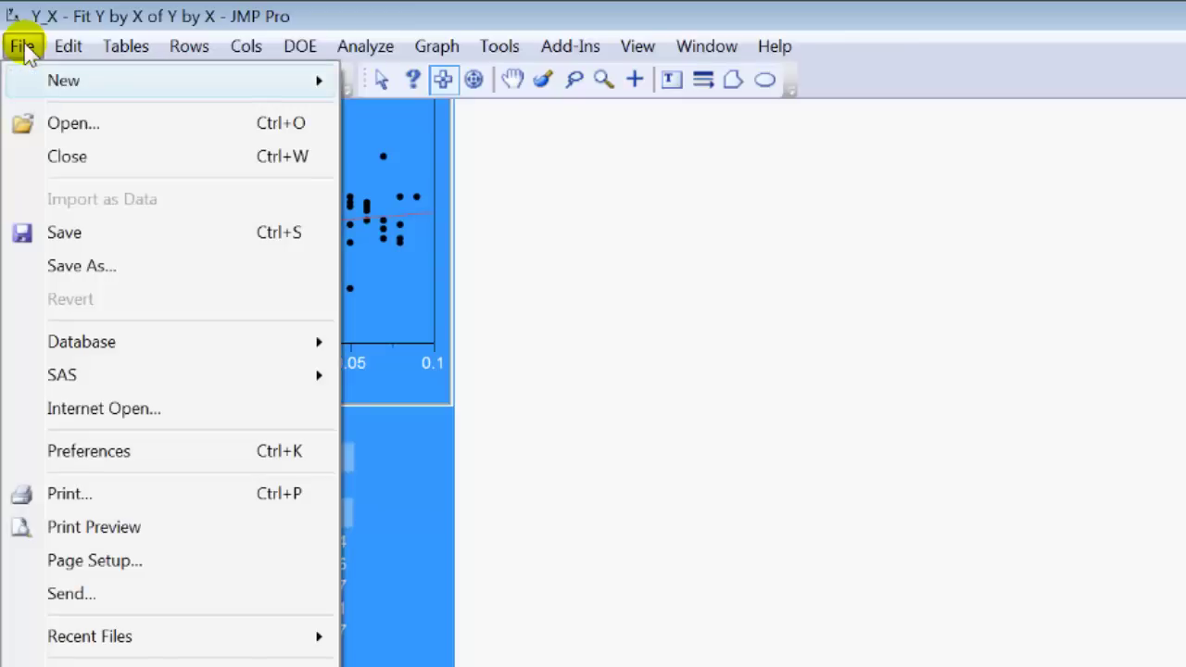
{"action": "left_click", "coordinate": [88, 266]}
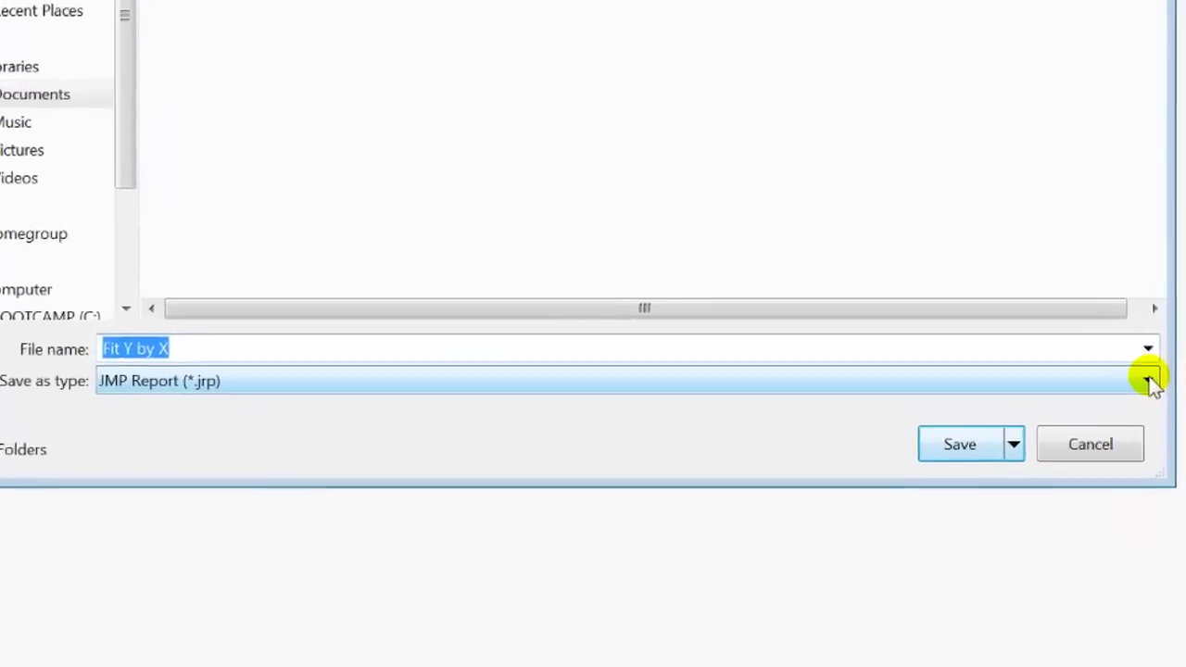
{"action": "left_click", "coordinate": [1153, 371]}
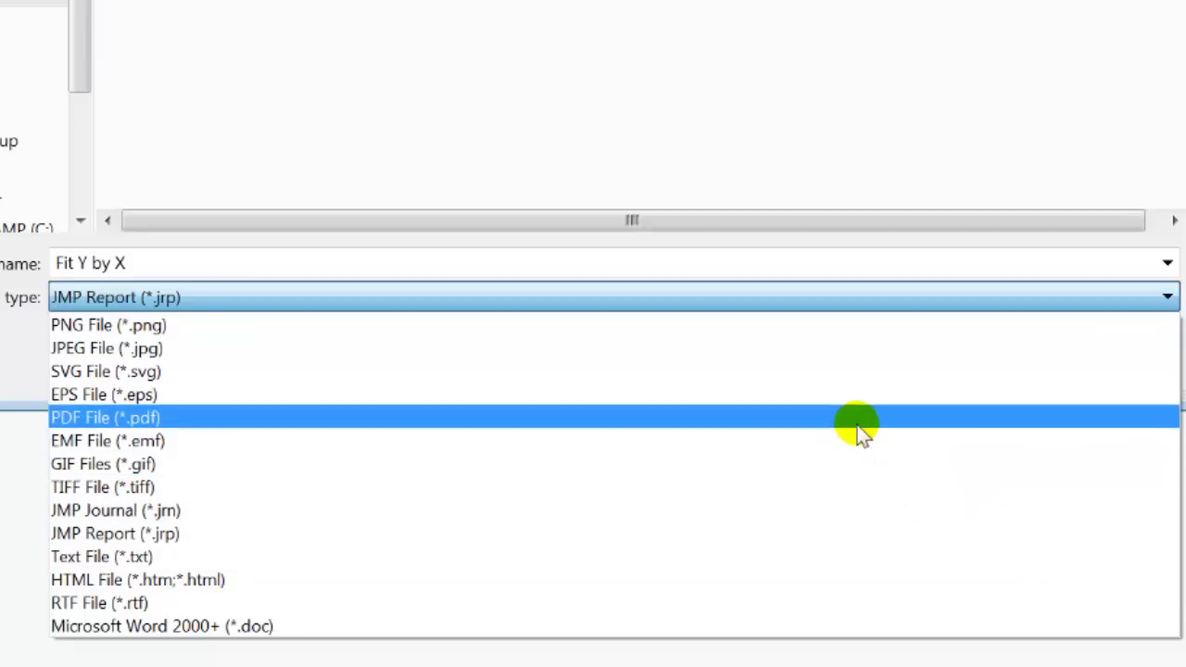
{"action": "left_click", "coordinate": [858, 427]}
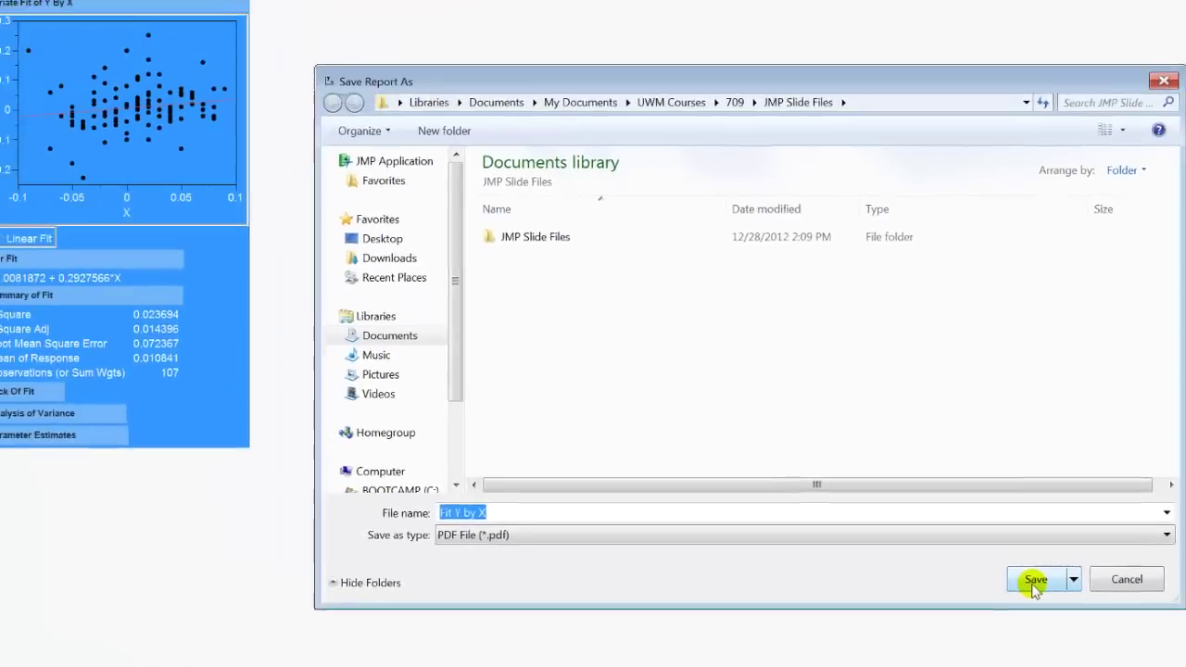
{"action": "left_click", "coordinate": [968, 364]}
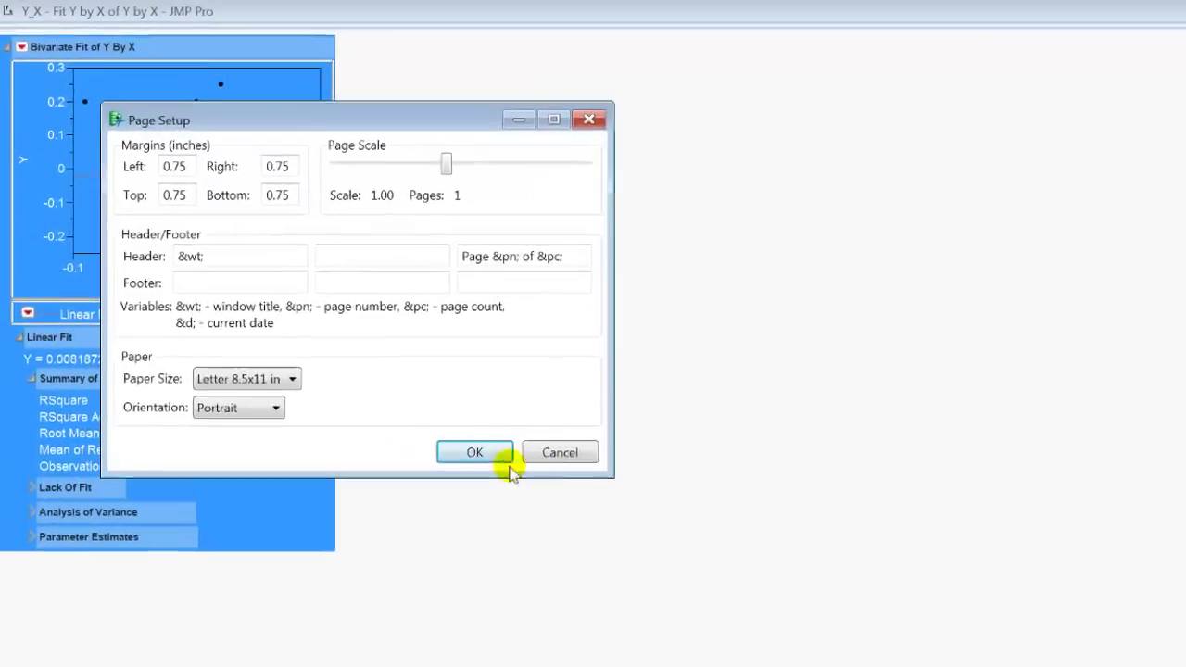
Step: Accept Page Setup to finish the export, check the one-page PDF, then close Adobe Reader
{"action": "left_click", "coordinate": [630, 582]}
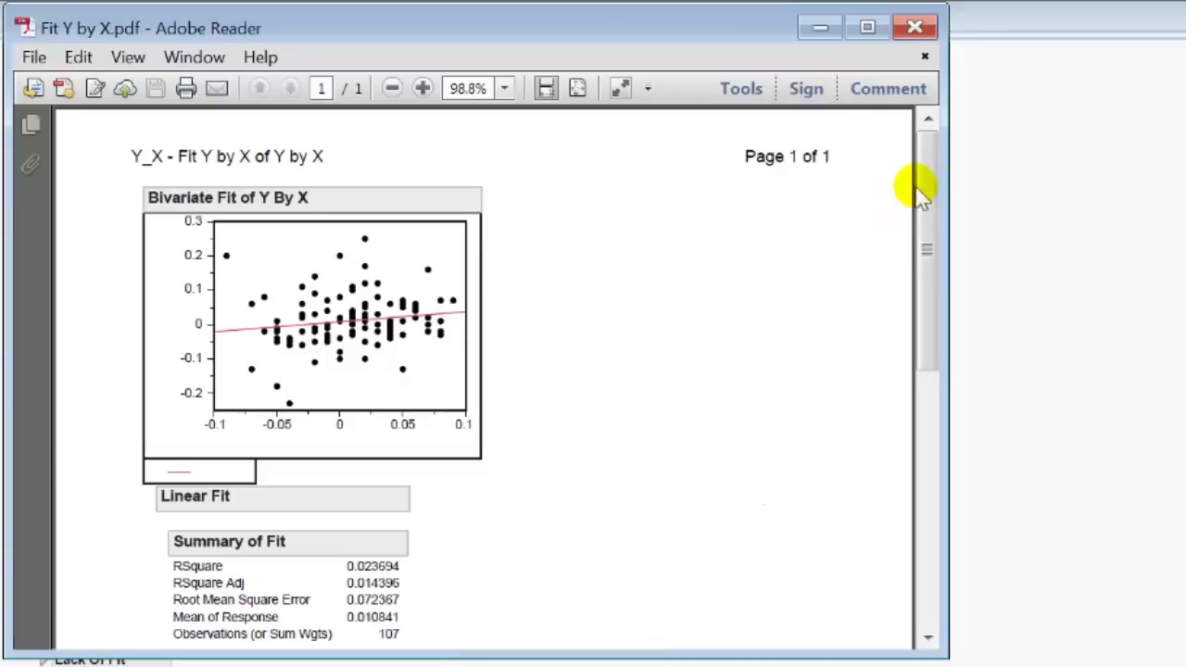
{"action": "mouse_move", "coordinate": [927, 186]}
{"action": "left_mouse_down"}
{"action": "mouse_move", "coordinate": [927, 255]}
{"action": "mouse_move", "coordinate": [913, 185]}
{"action": "left_mouse_up"}
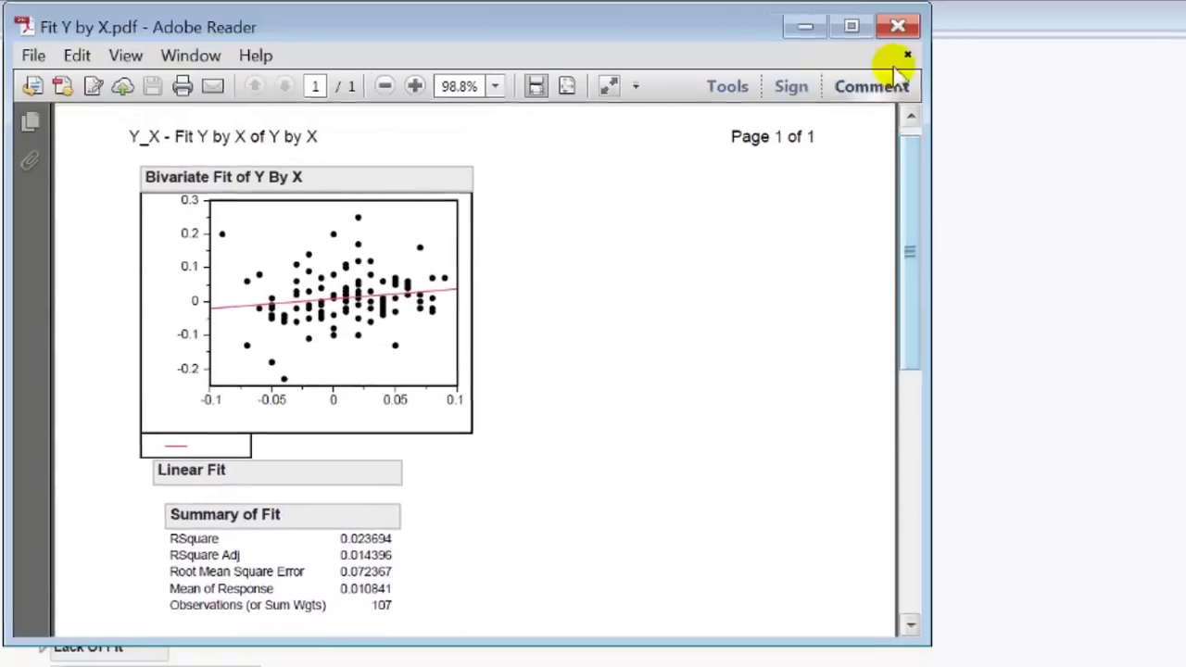
{"action": "left_click", "coordinate": [627, 12]}
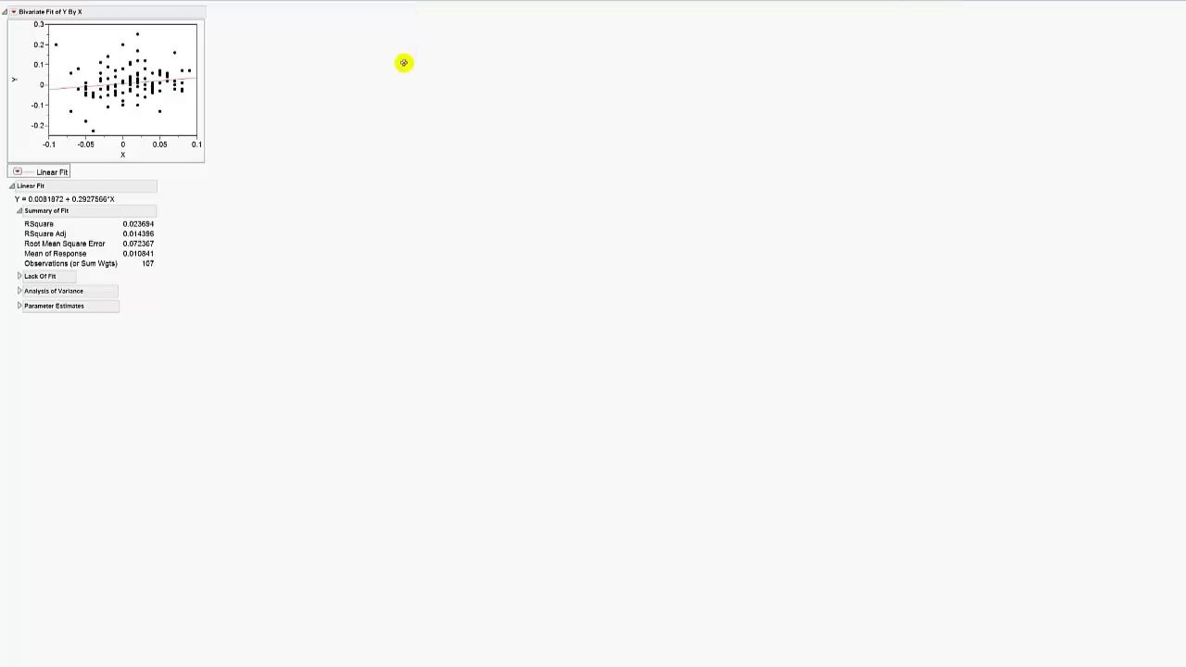